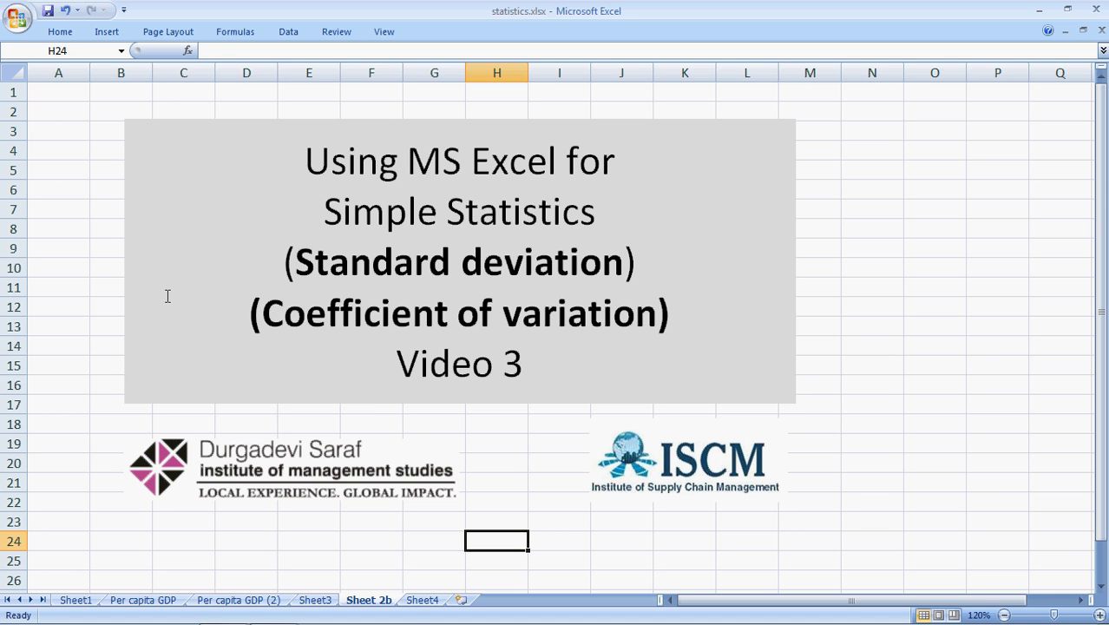
On Sheet4, enter 20 for Person 1 in each of Days 1–5 (B2:F2).
click(414, 605)
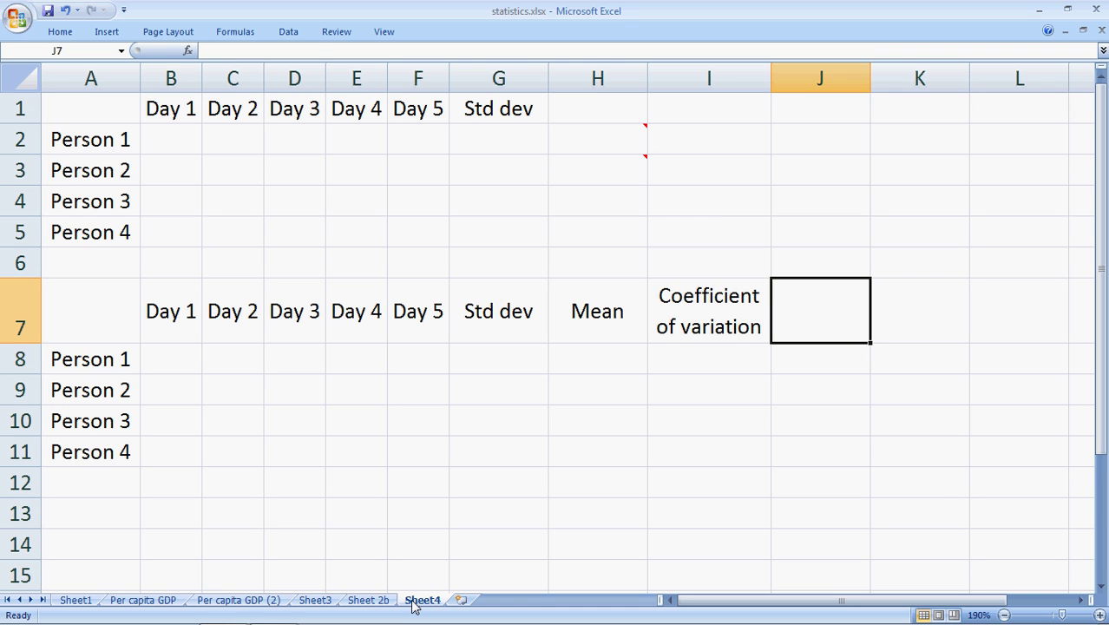
key(Left)
key(Left)
key(Left)
key(Left)
key(Left)
key(Left)
key(Up)
key(Up)
key(Up)
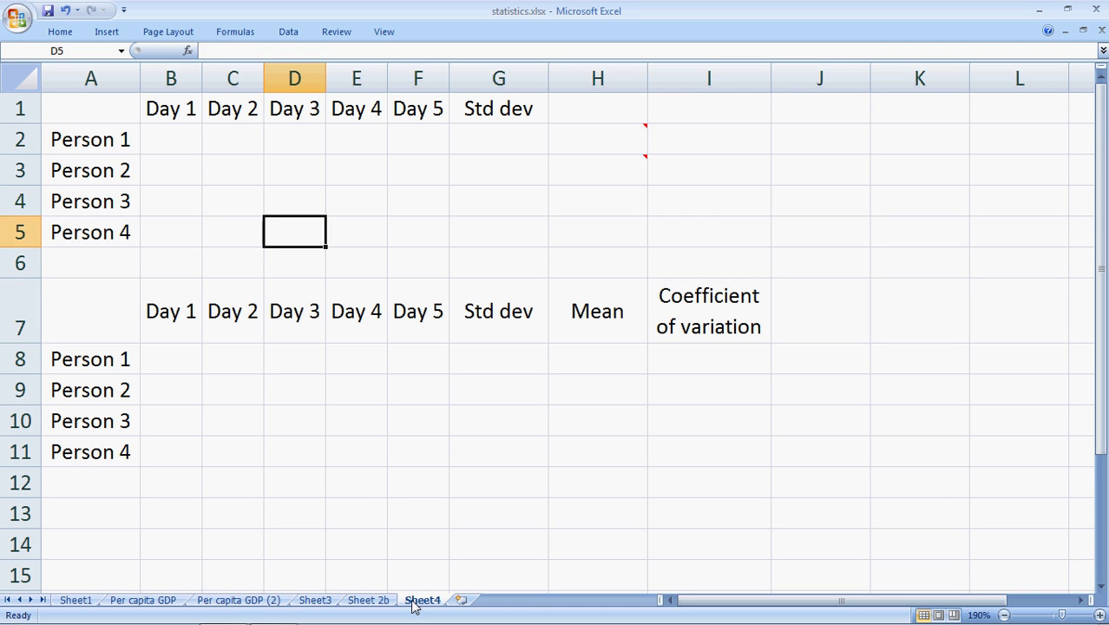
key(Left)
key(Left)
key(Up)
key(Up)
text(20)
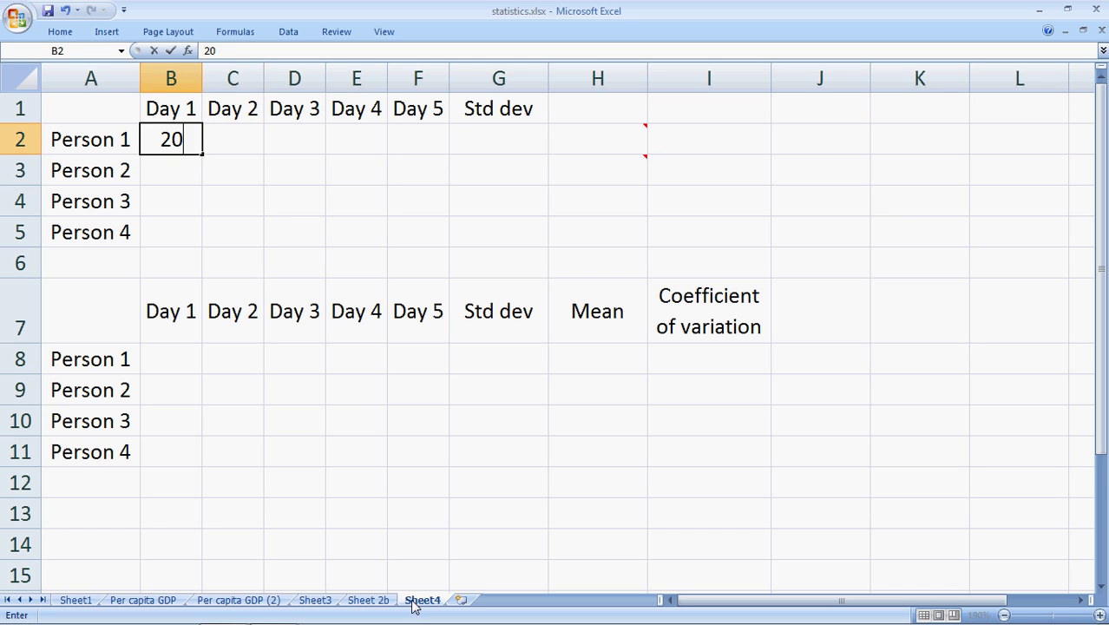
key(Tab)
text(20)
key(Tab)
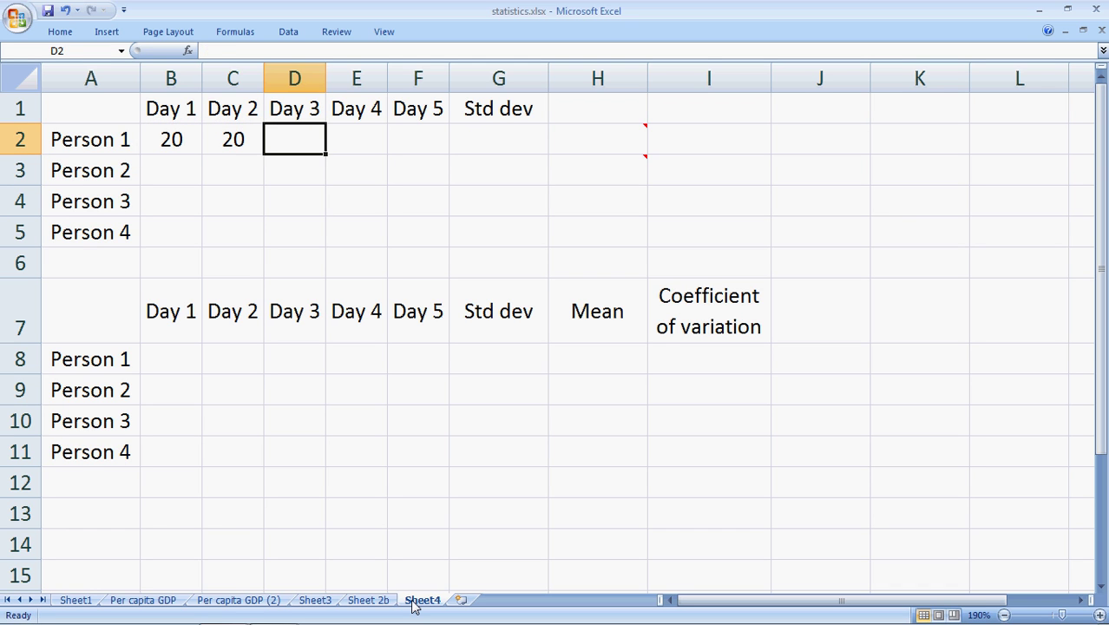
text(20)
key(Tab)
text(20)
key(Tab)
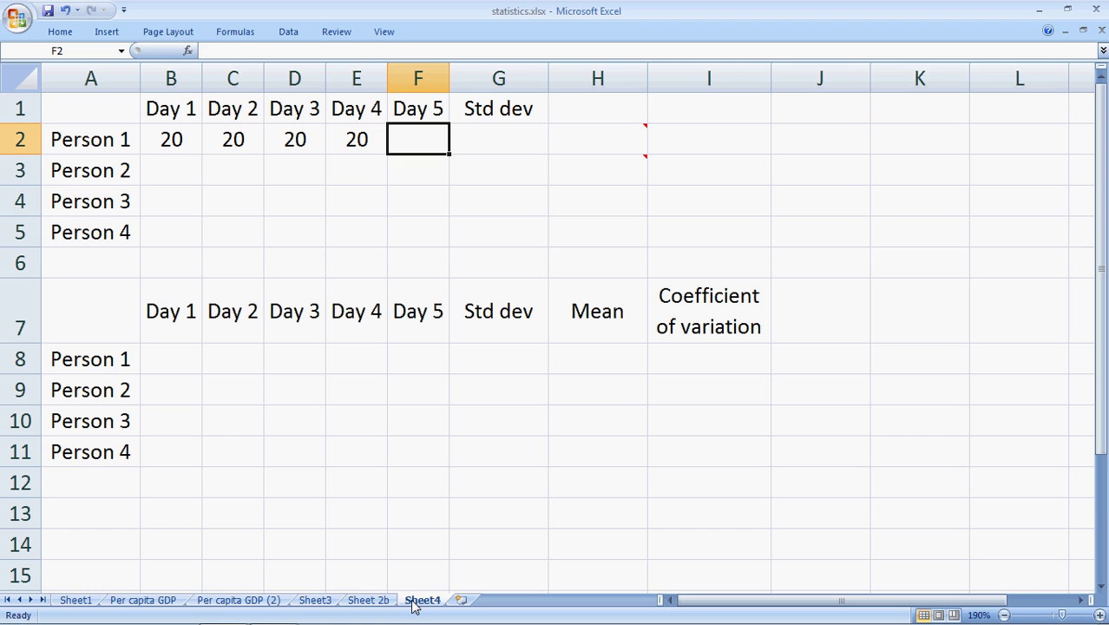
text(20)
key(Tab)
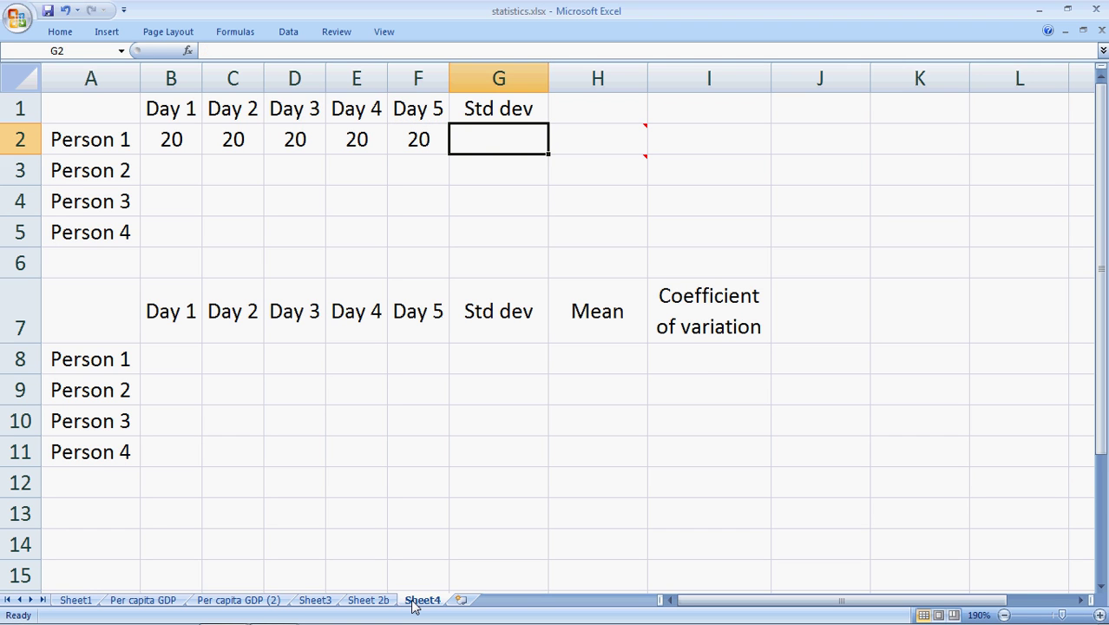
Compute Person 1's standard deviation in G2 with =STDEV(B2:F2), giving 0.
text(=st)
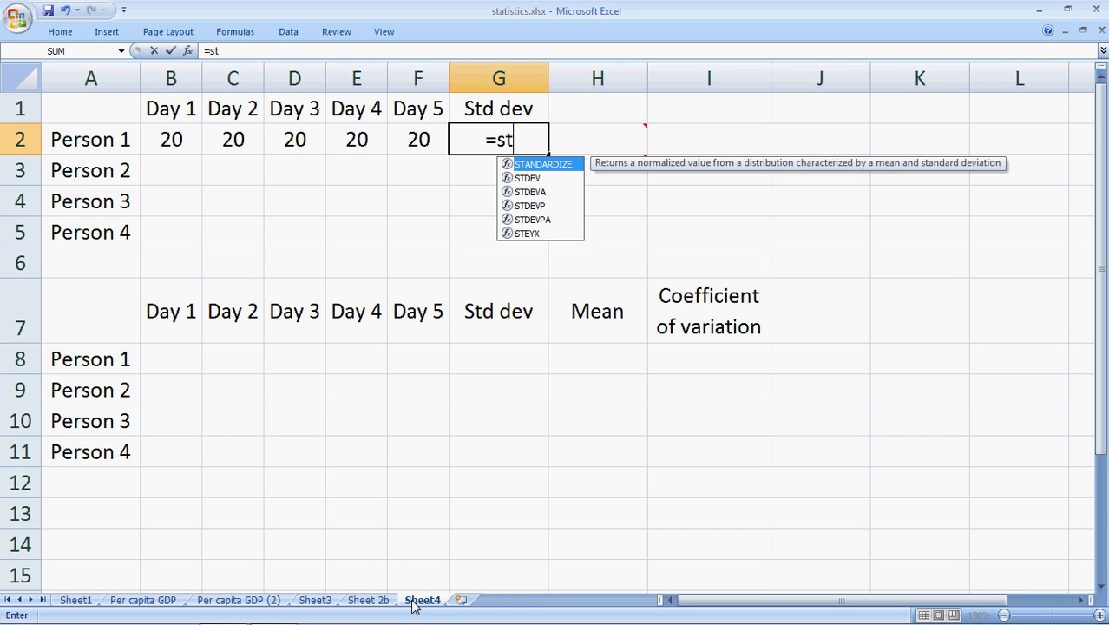
text(dev()
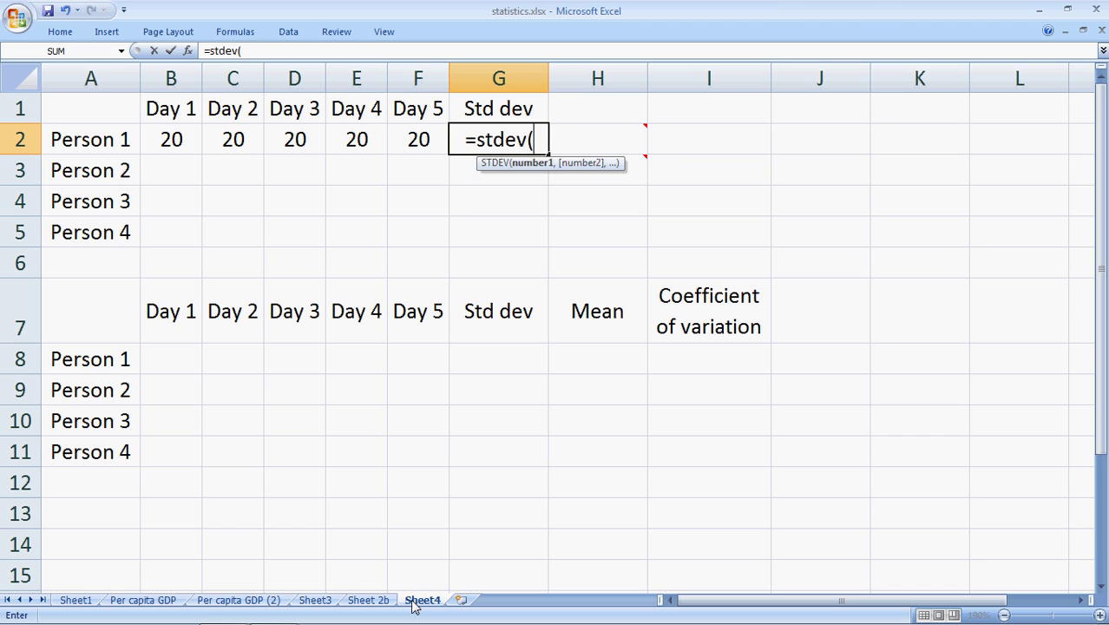
key(Left)
key(shift+Left)
key(shift+Left)
key(shift+Left)
key(shift+Left)
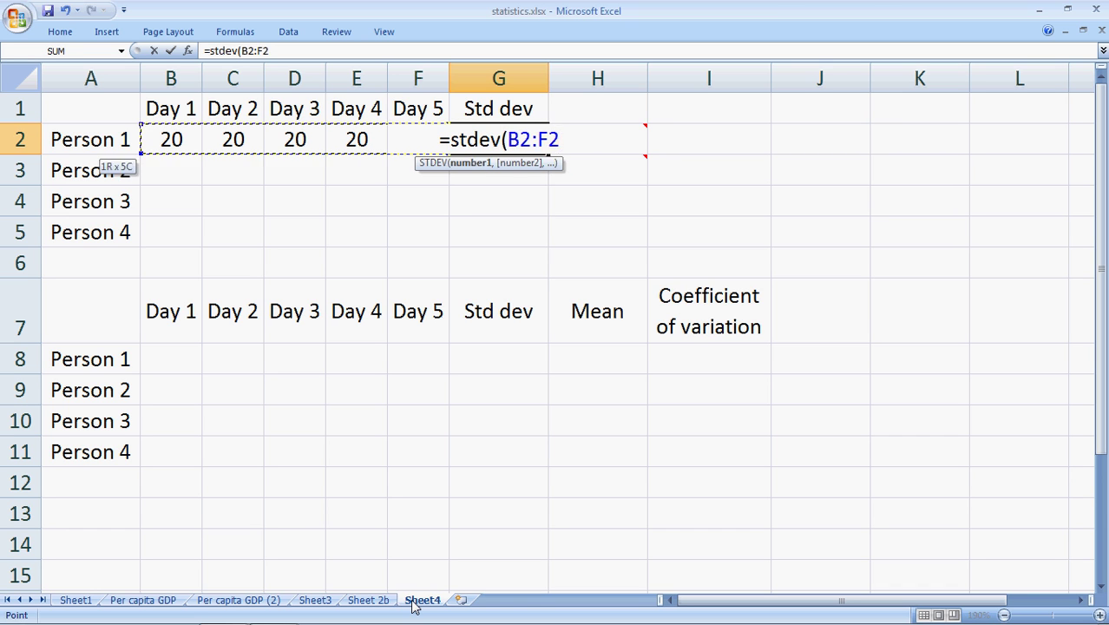
key(Return)
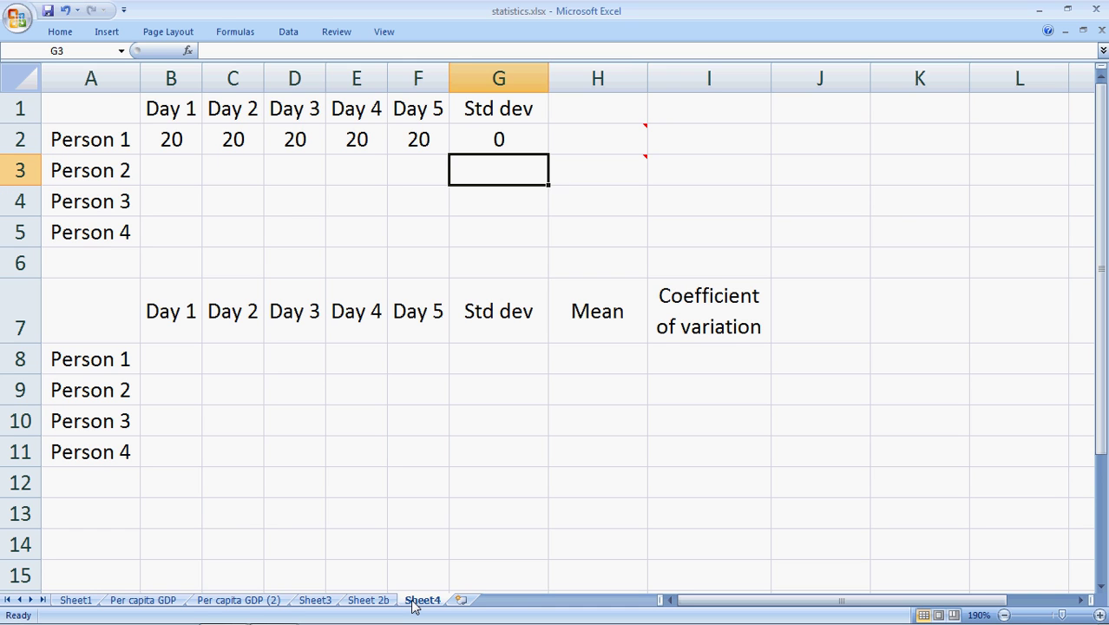
Enter Person 2's values 18, 19, 20, 21, 22 in B3:F3.
key(Left)
key(Left)
key(Left)
key(Left)
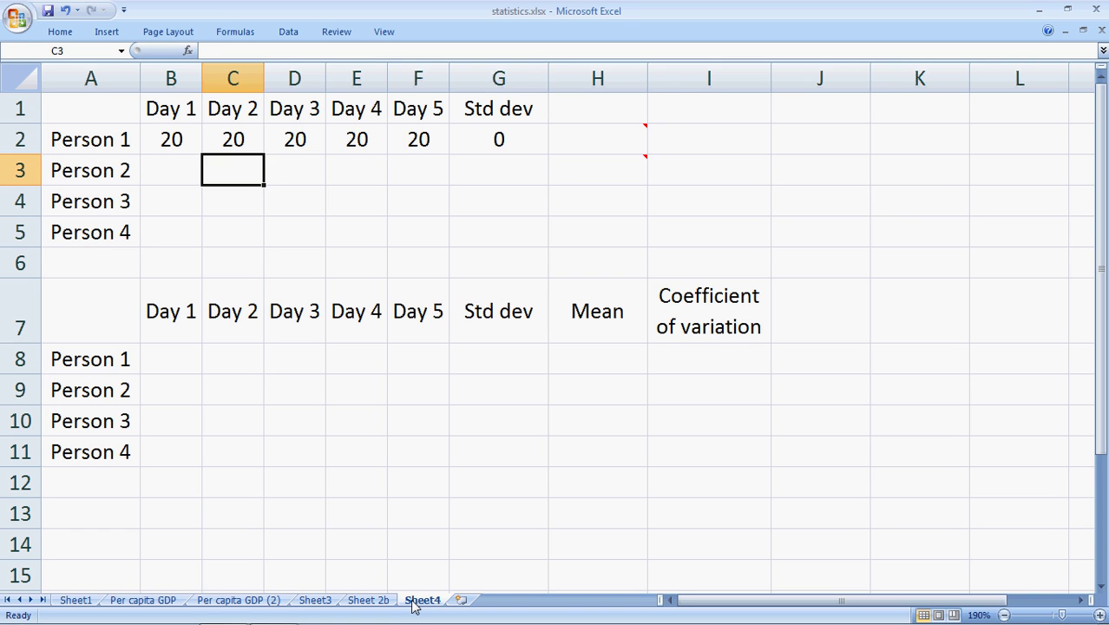
key(Left)
text(18)
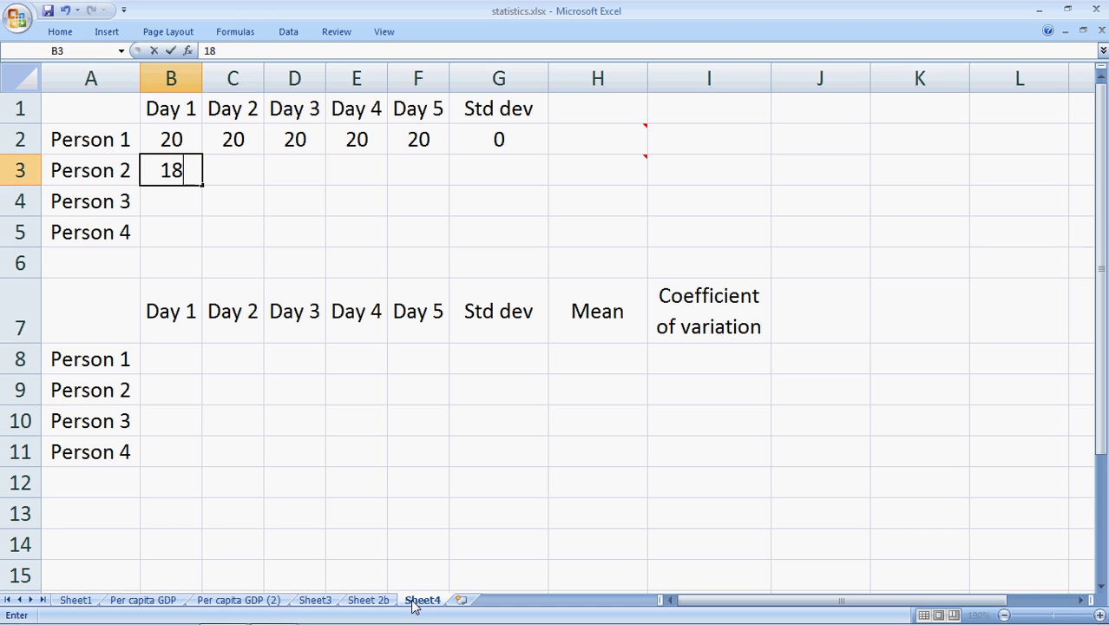
key(Tab)
text(19)
key(Tab)
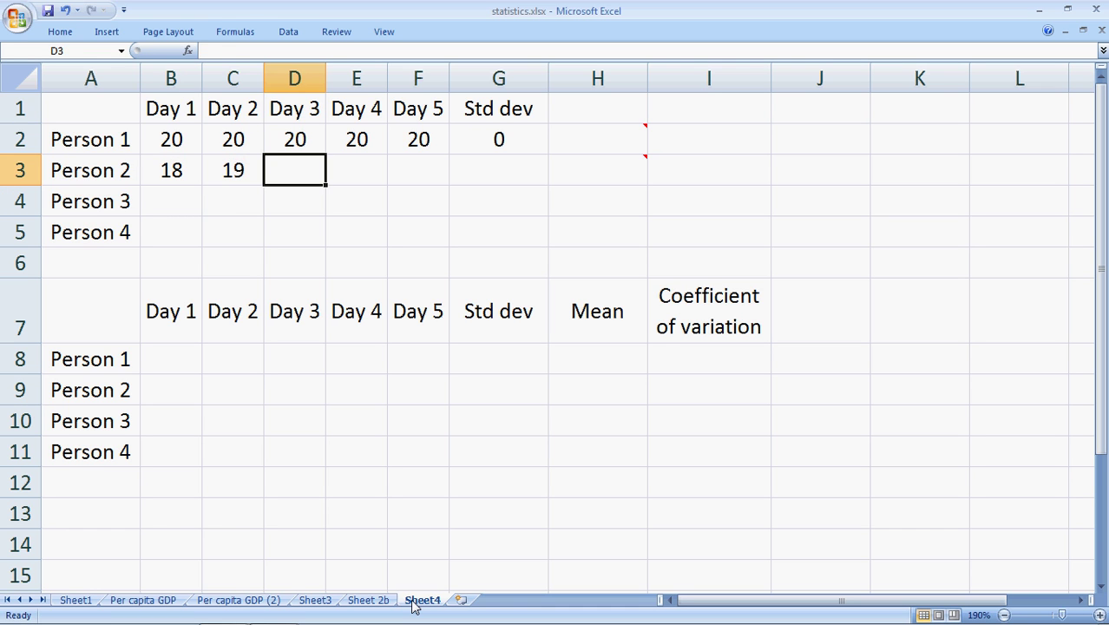
text(20)
key(Tab)
text(21)
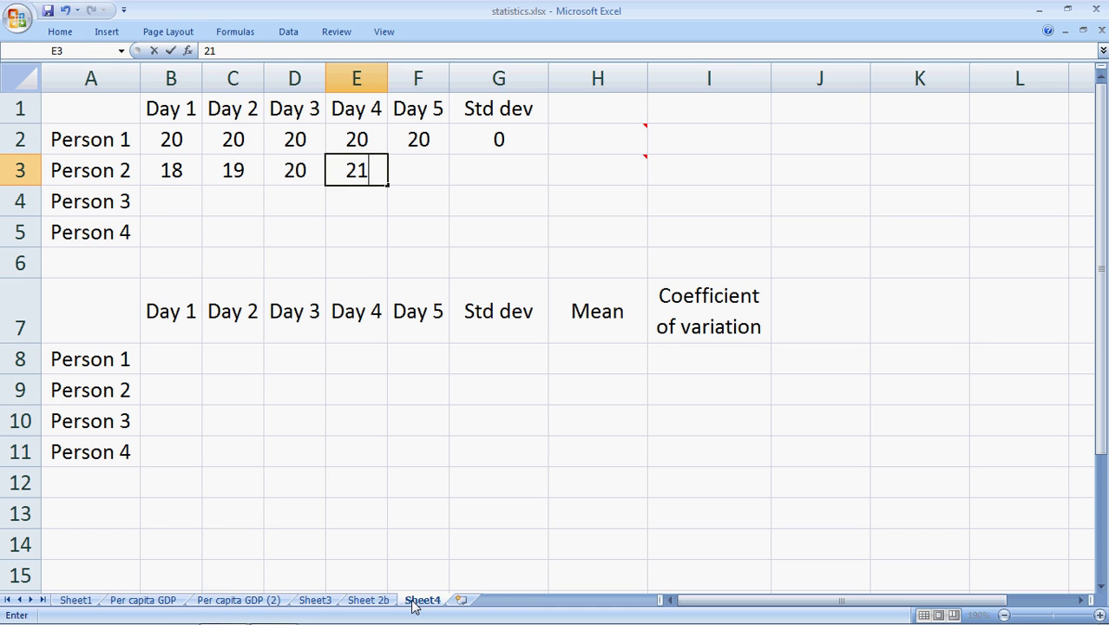
key(Tab)
text(22)
key(Tab)
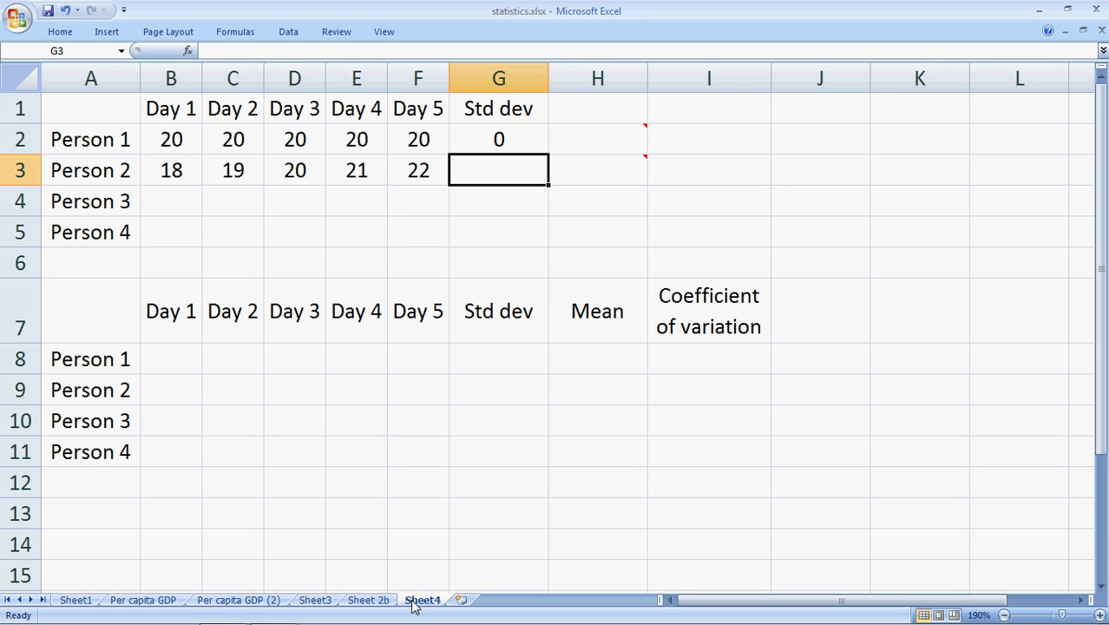
Calculate Person 2's standard deviation in G3 with =STDEV(B3:F3), giving 1.581139.
text(=)
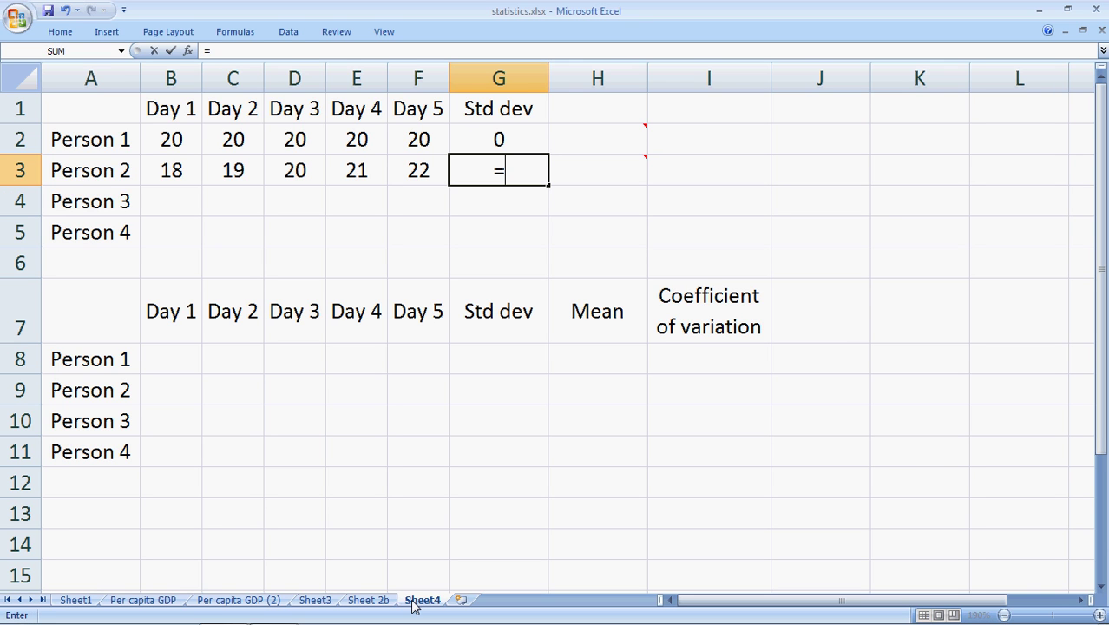
text(stdev()
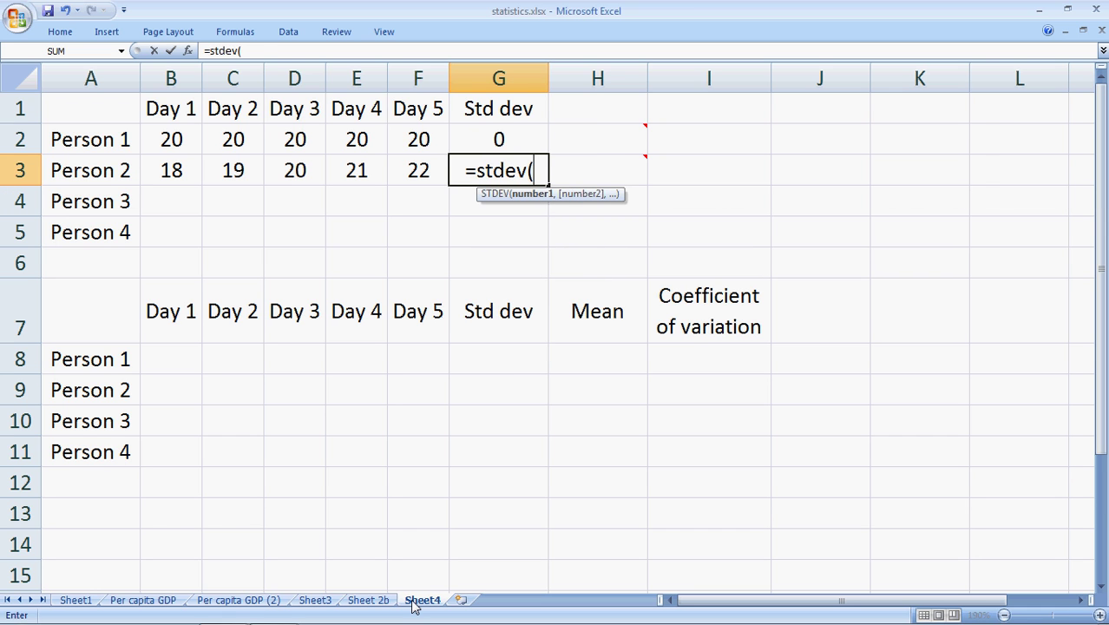
key(Left)
key(ctrl+shift+Left)
text())
key(Return)
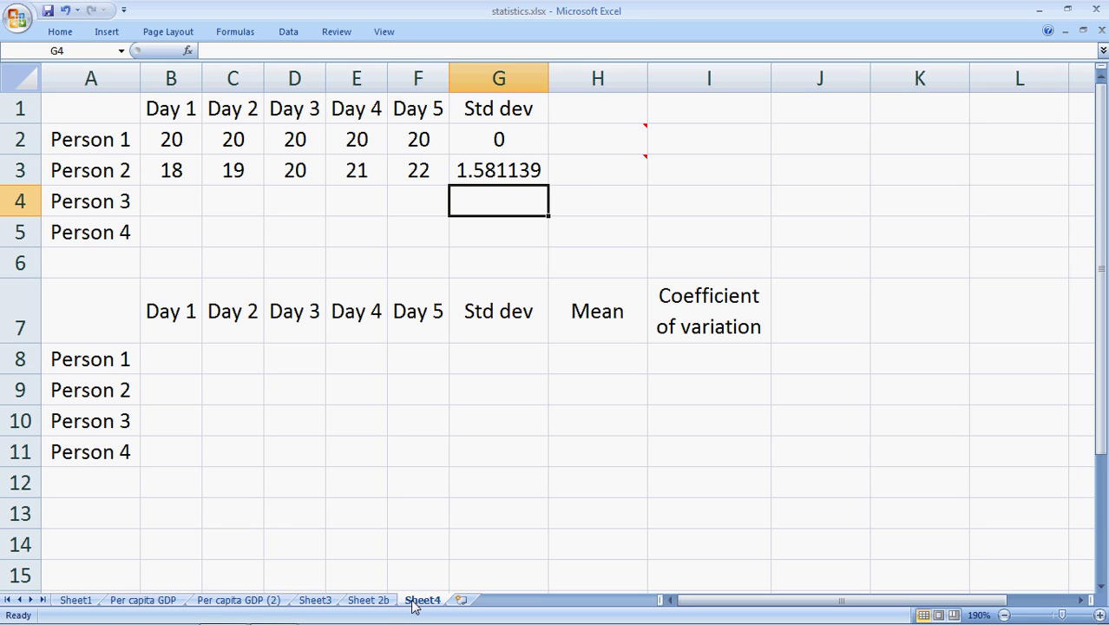
key(Left)
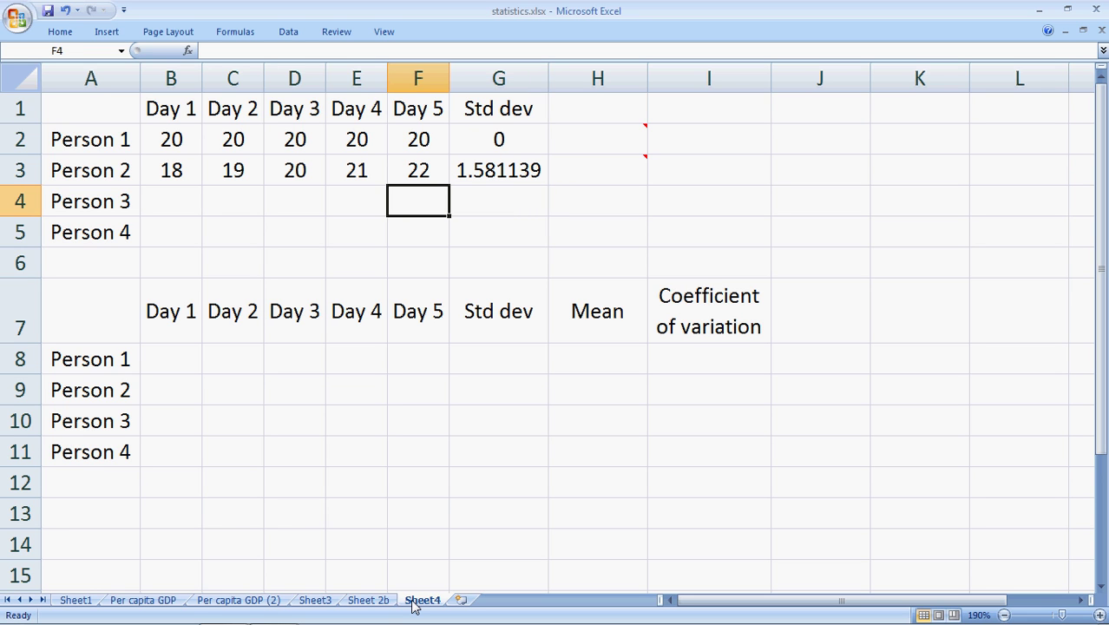
Enter 15, 18, 20, 22 and 25 in B4:F4 for Person 3, correcting the mistyped Day 5 value.
key(Left)
key(Left)
key(Left)
key(Left)
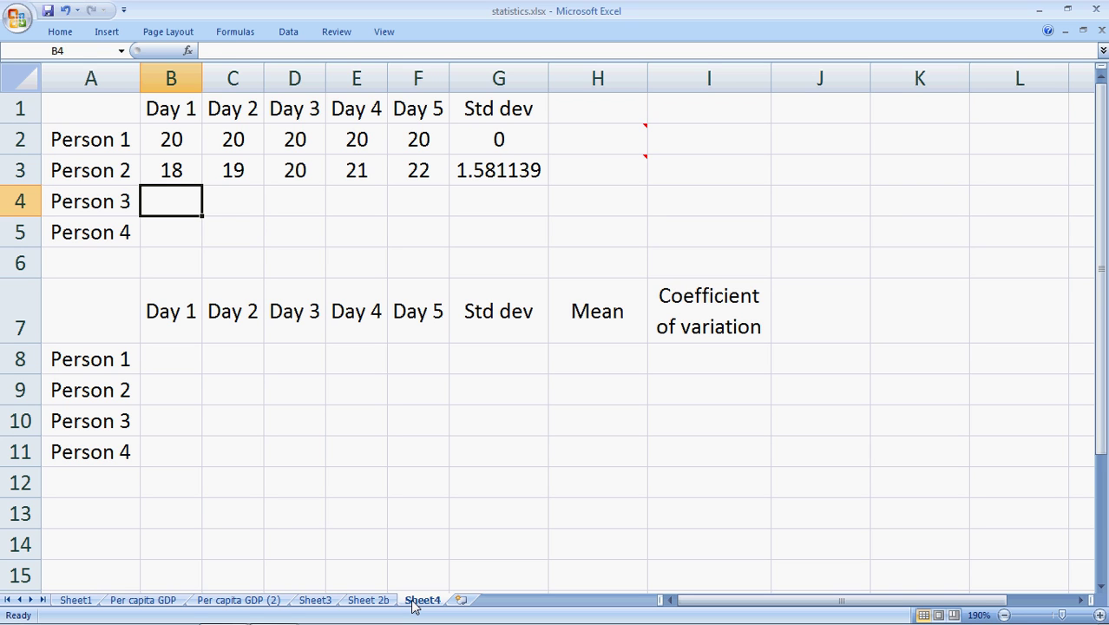
text(15)
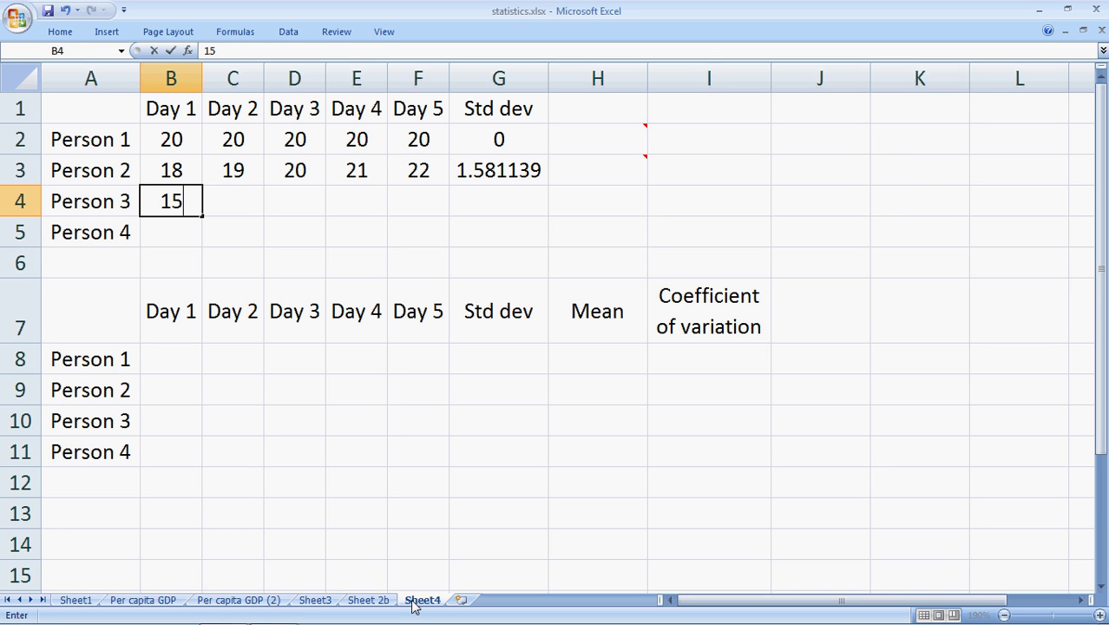
key(ctrl+Return)
key(Right)
text(18)
key(Right)
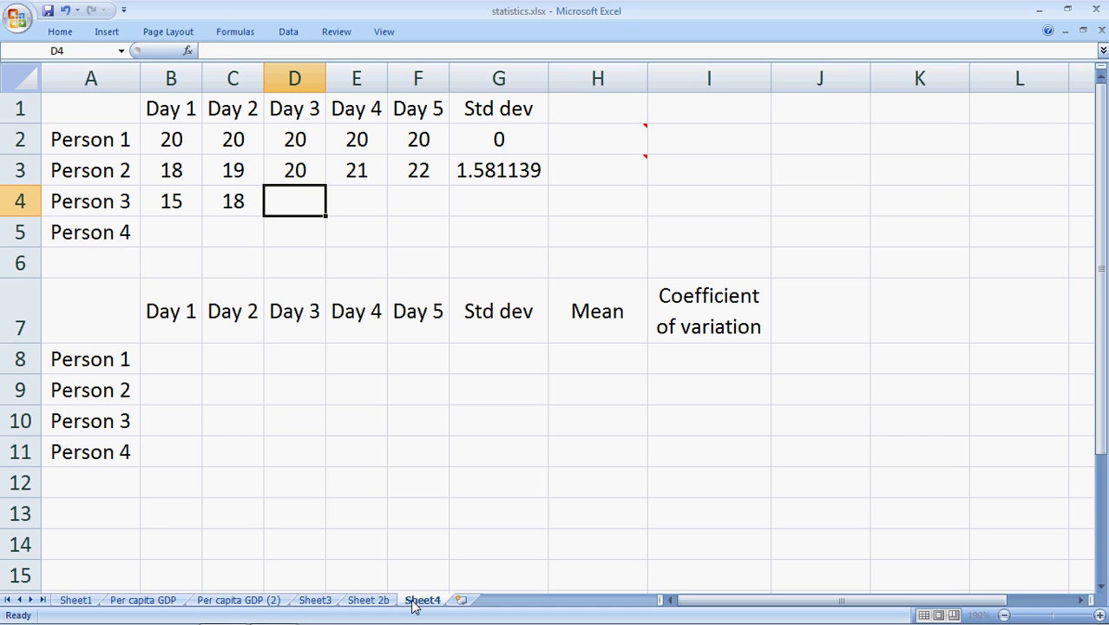
text(20)
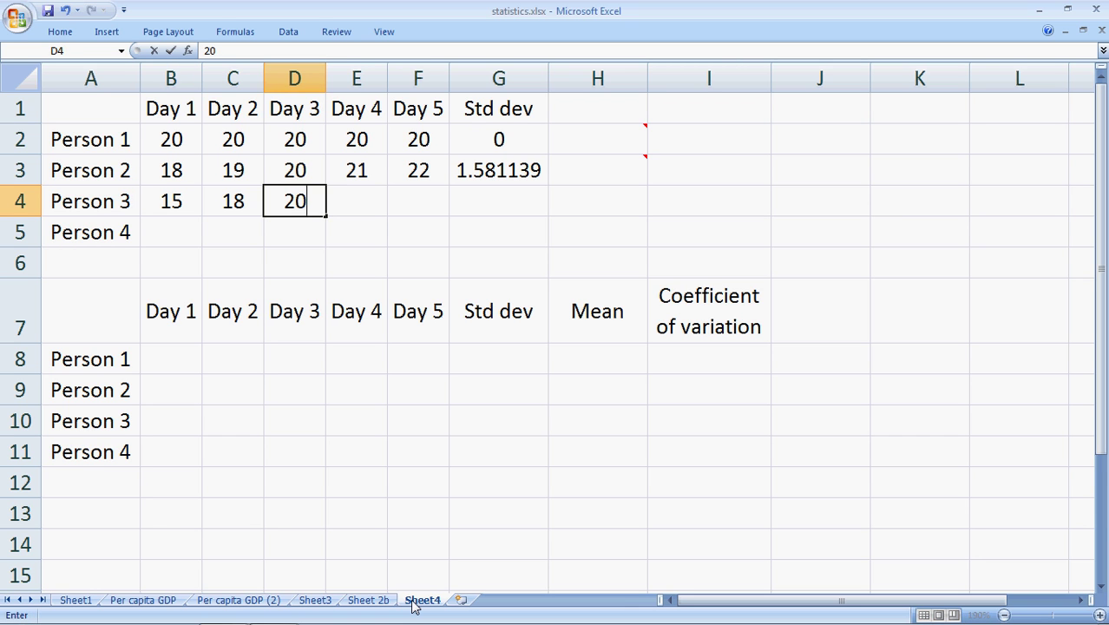
key(Right)
text(22)
key(Right)
text(15)
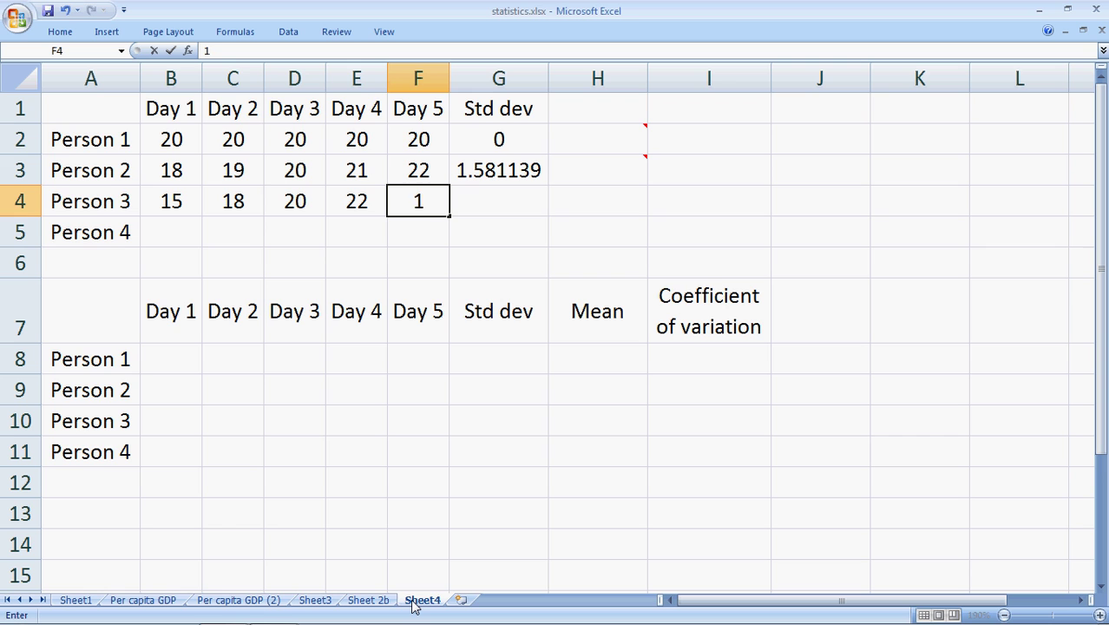
key(BackSpace)
key(BackSpace)
text(25)
key(Right)
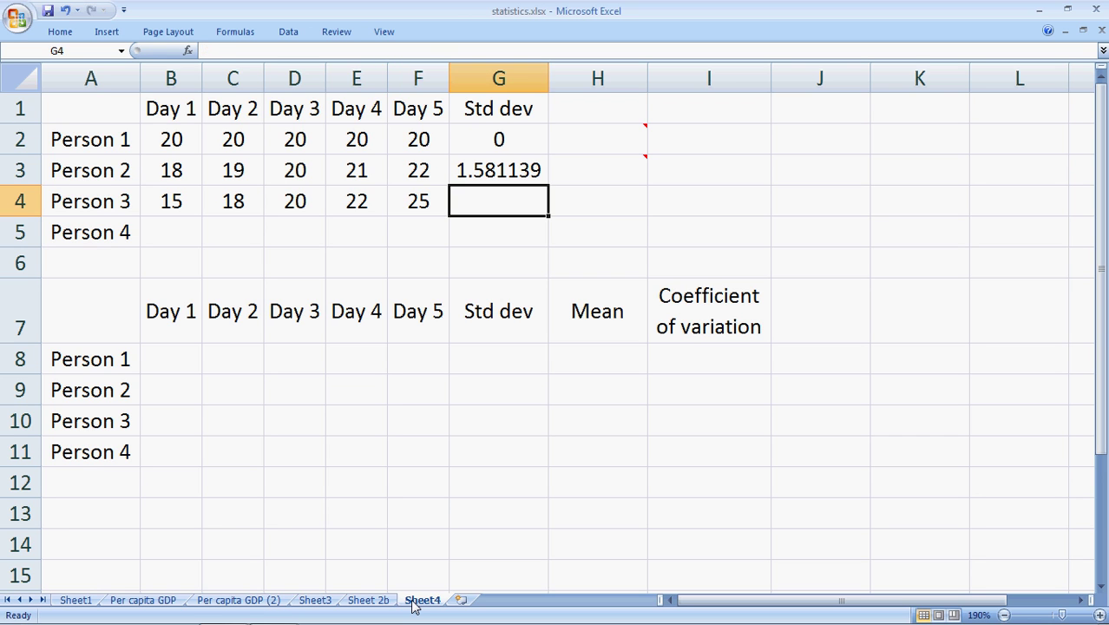
Enter 5, 15, 20, 25 and 35 in B5:F5 for Person 4.
key(Left)
key(Right)
key(Down)
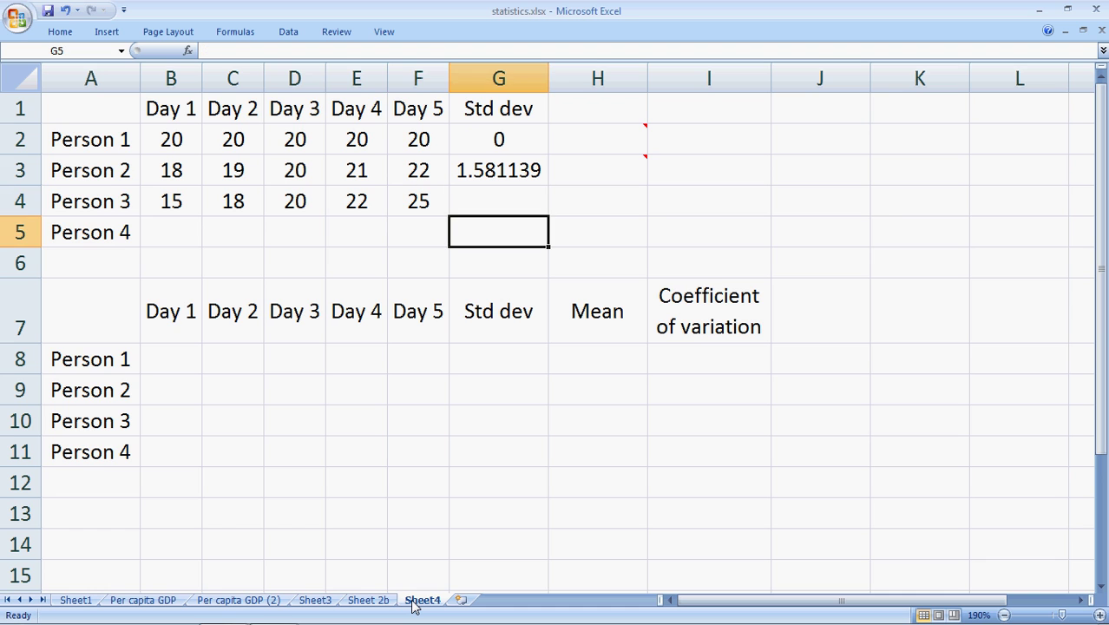
key(Left)
key(Left)
key(Left)
key(Left)
key(Left)
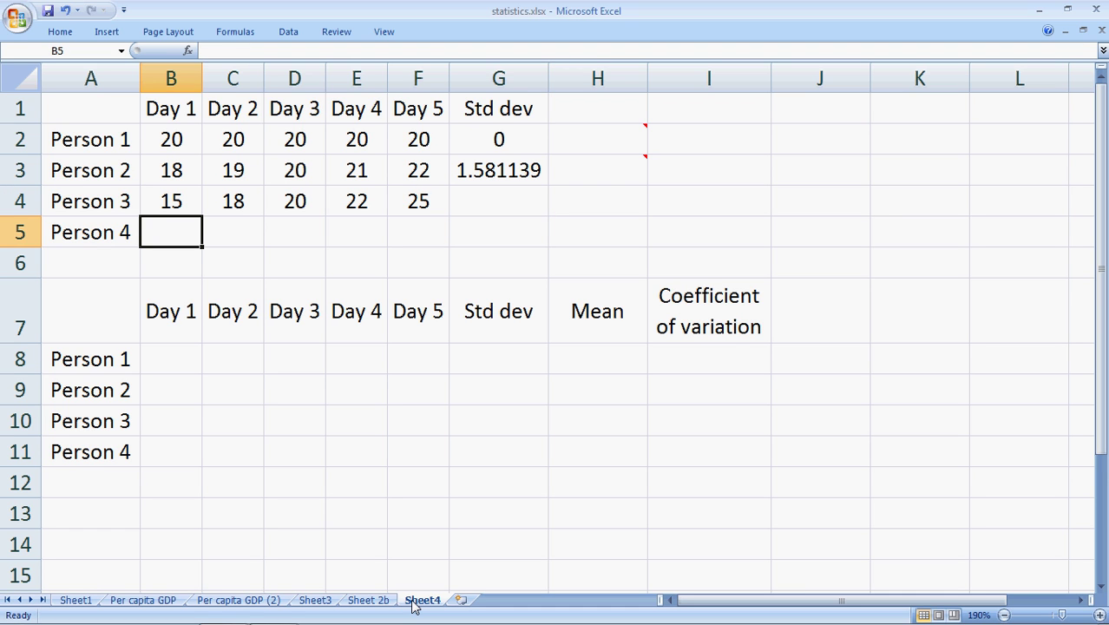
text(5)
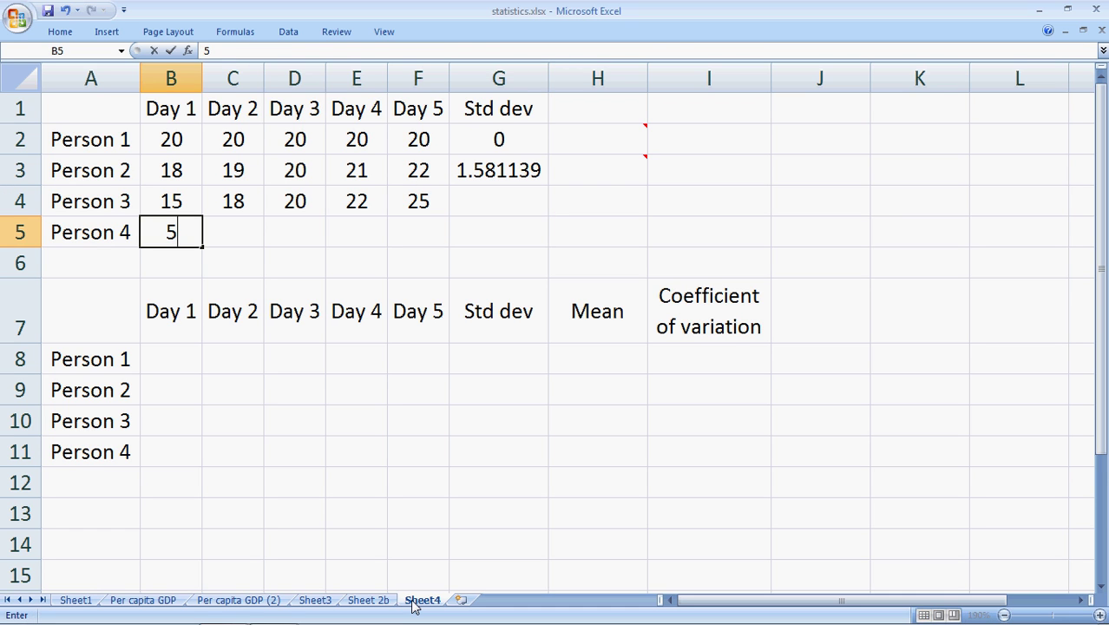
key(Right)
text(15)
key(Right)
text(20)
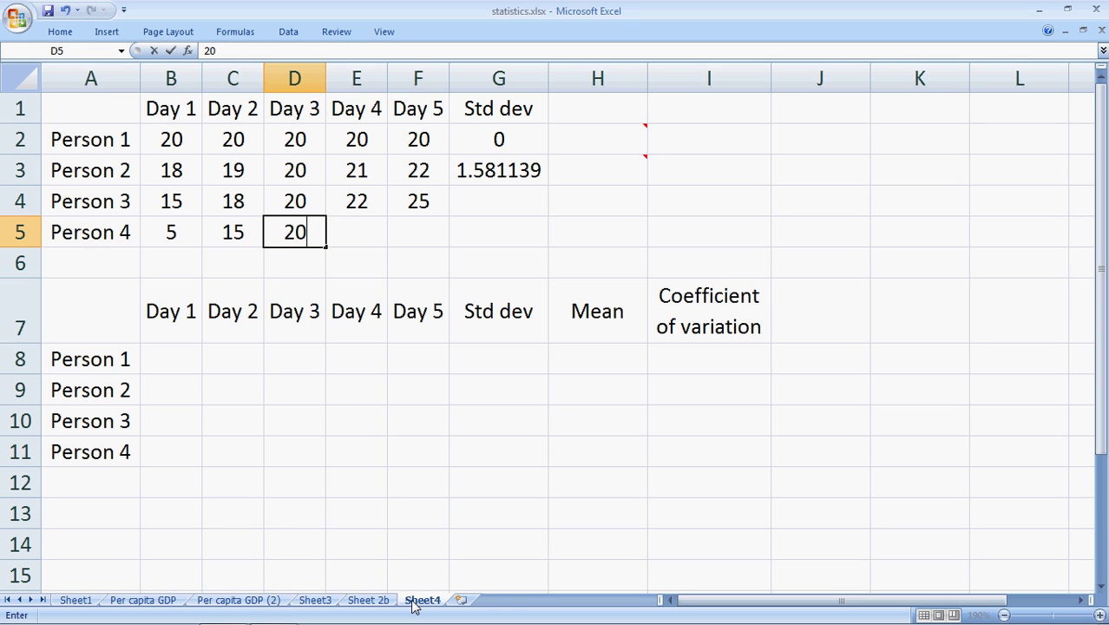
key(Right)
text(25)
key(Right)
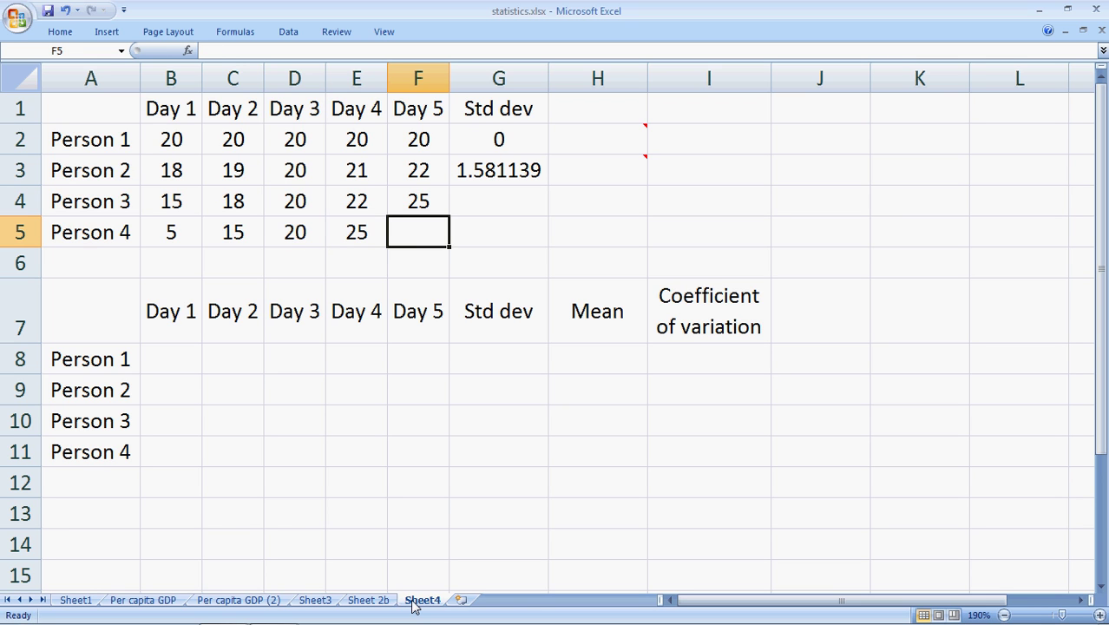
text(35)
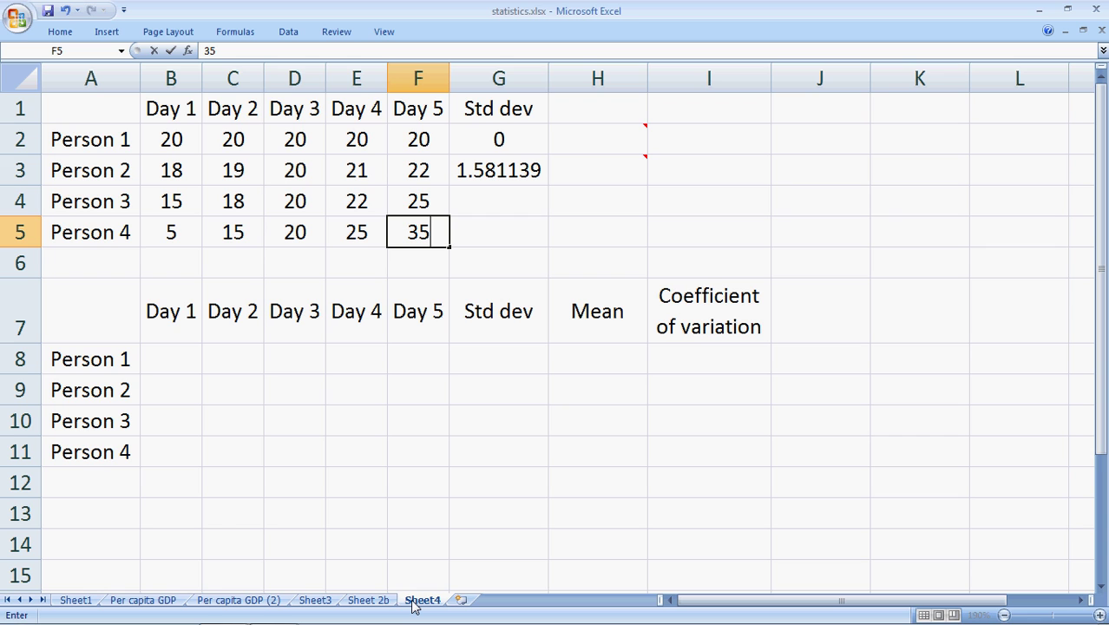
key(Return)
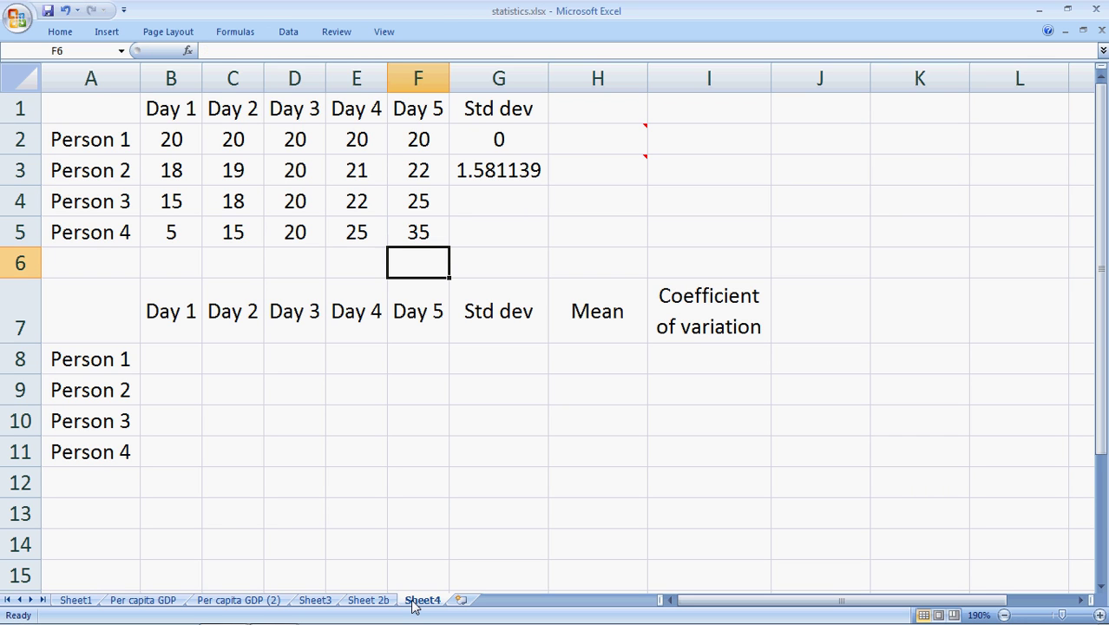
key(Left)
key(Left)
key(Left)
key(Left)
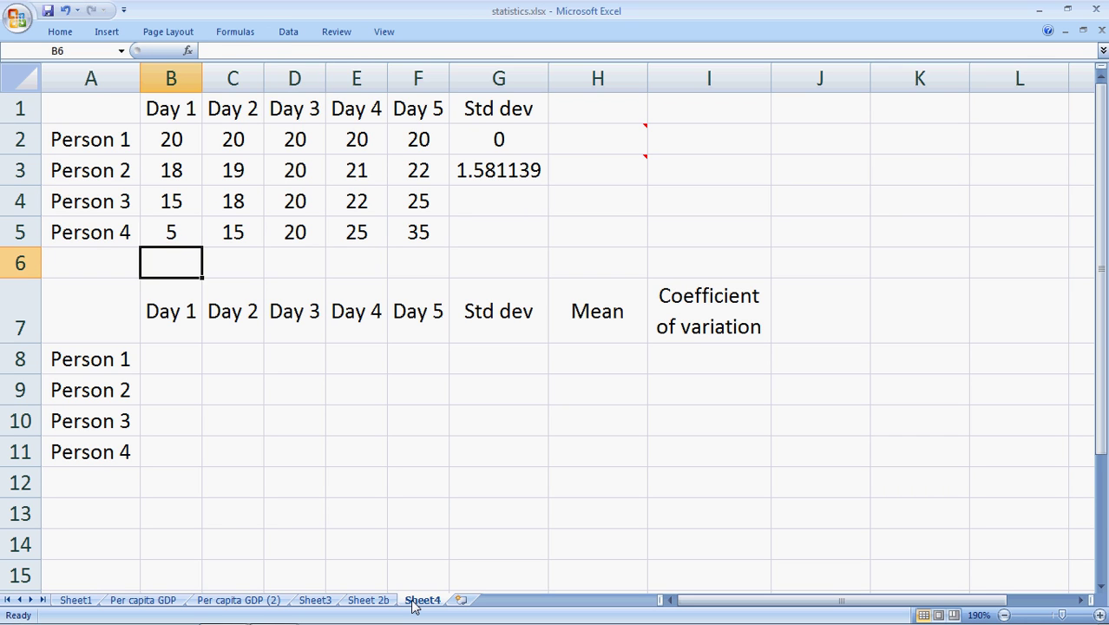
key(Up)
key(Up)
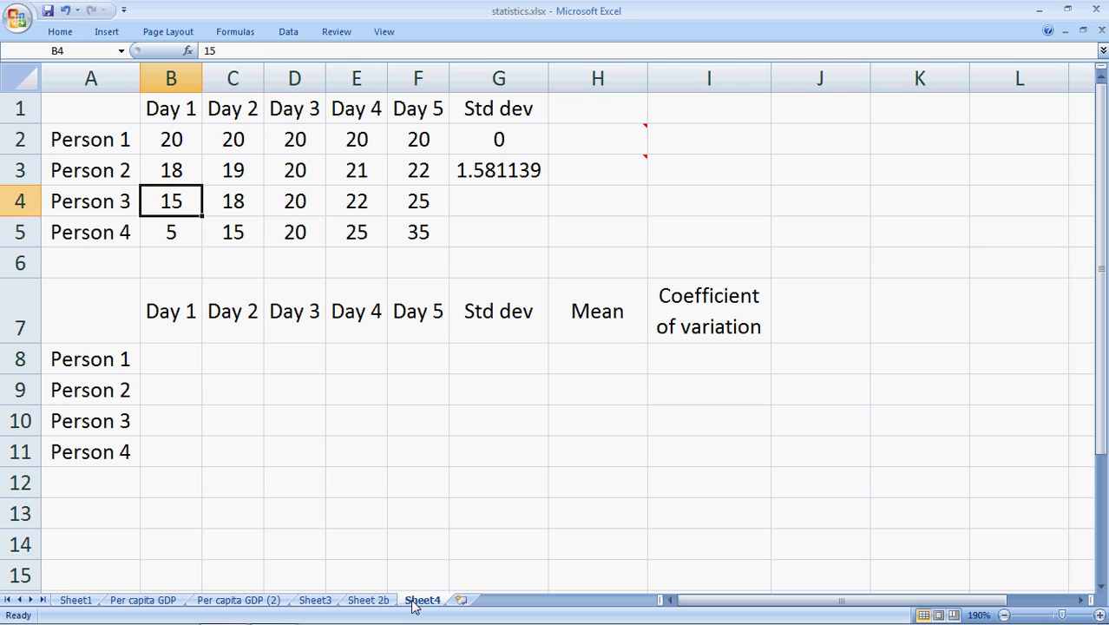
key(Down)
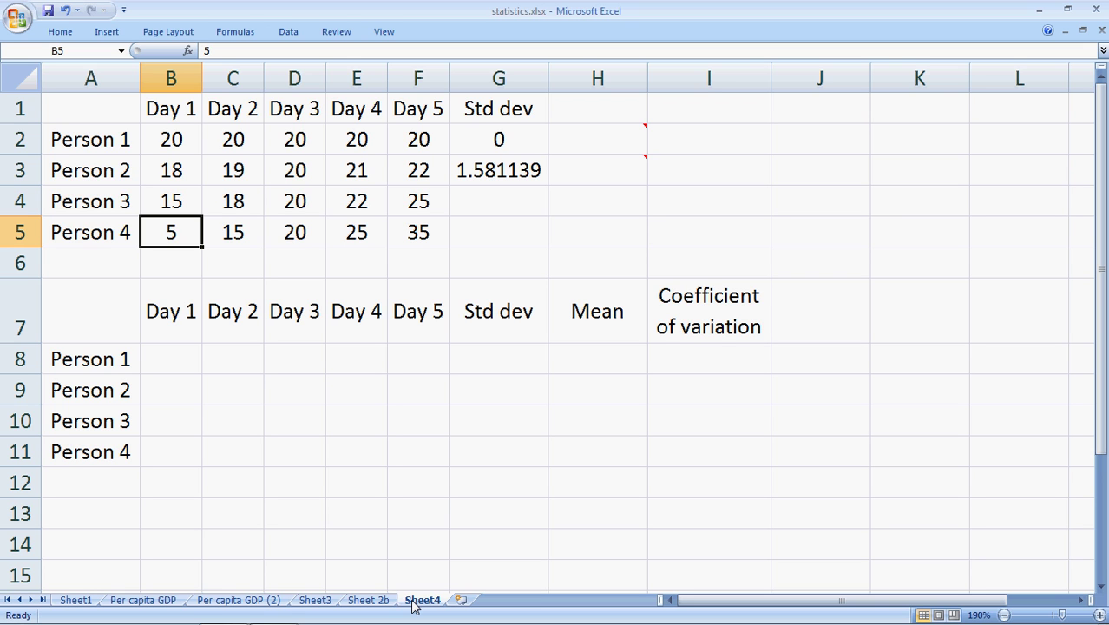
Copy the Std dev formula from G3 into G4:G5, giving 3.807887 and 11.18034.
key(Right)
key(Right)
key(Right)
key(Left)
key(Left)
key(Left)
key(Left)
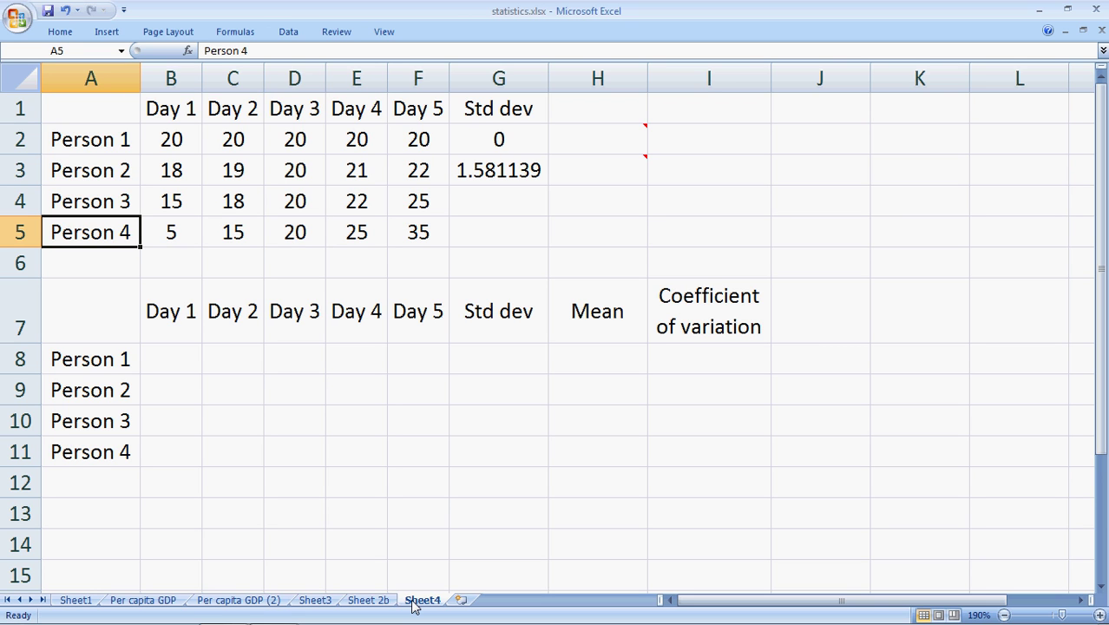
key(Up)
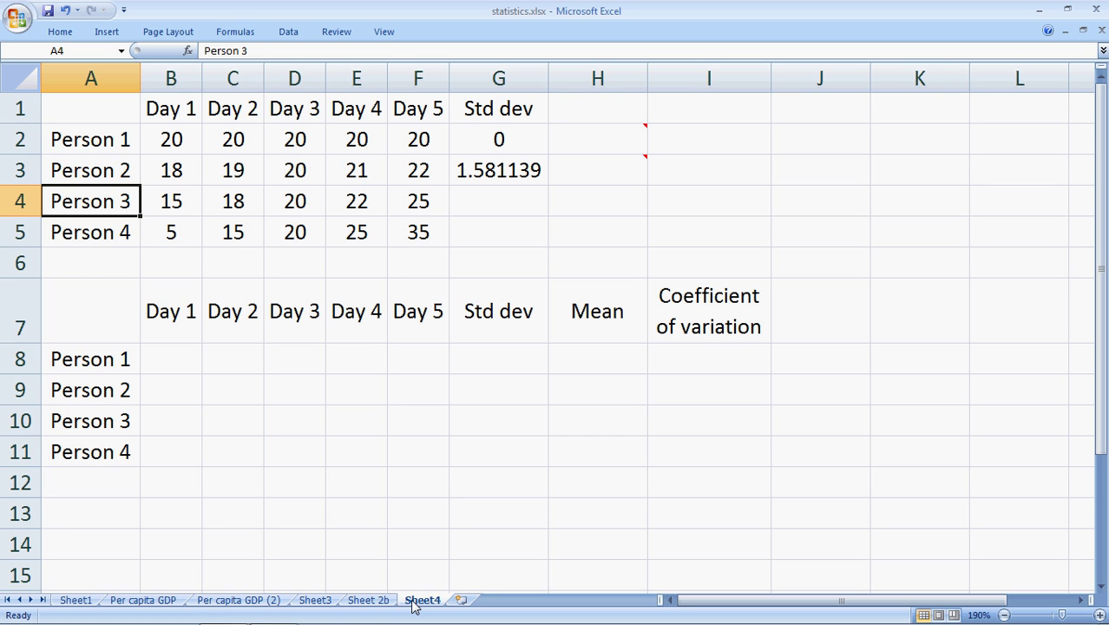
key(Down)
key(Right)
key(Right)
key(Right)
key(Right)
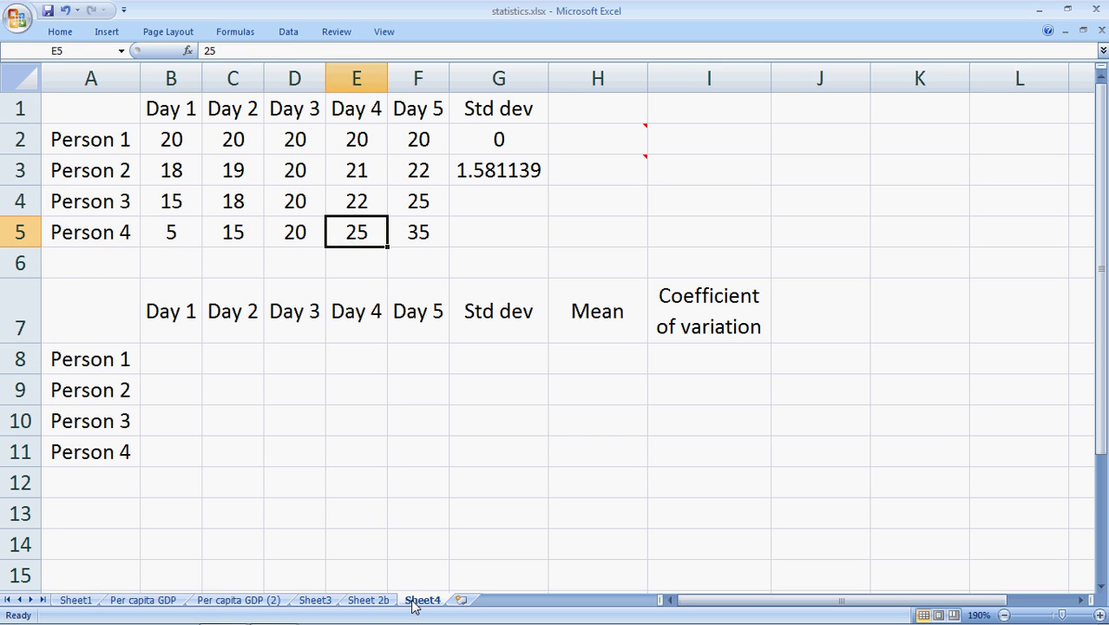
key(Right)
key(Right)
key(Up)
key(Up)
key(ctrl+c)
key(Down)
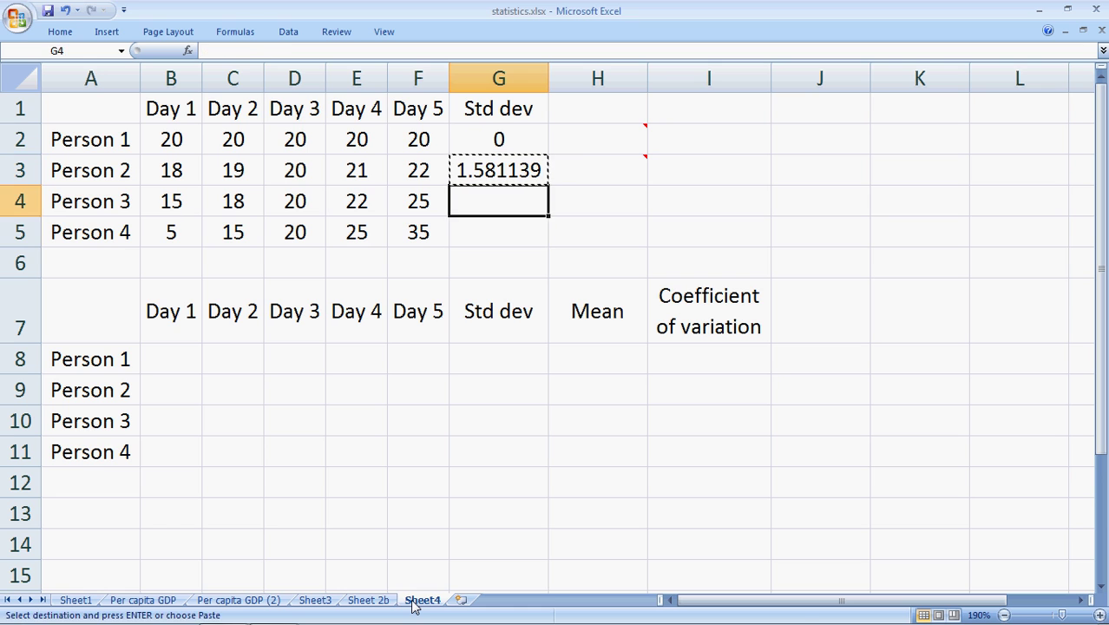
key(shift+Down)
key(Return)
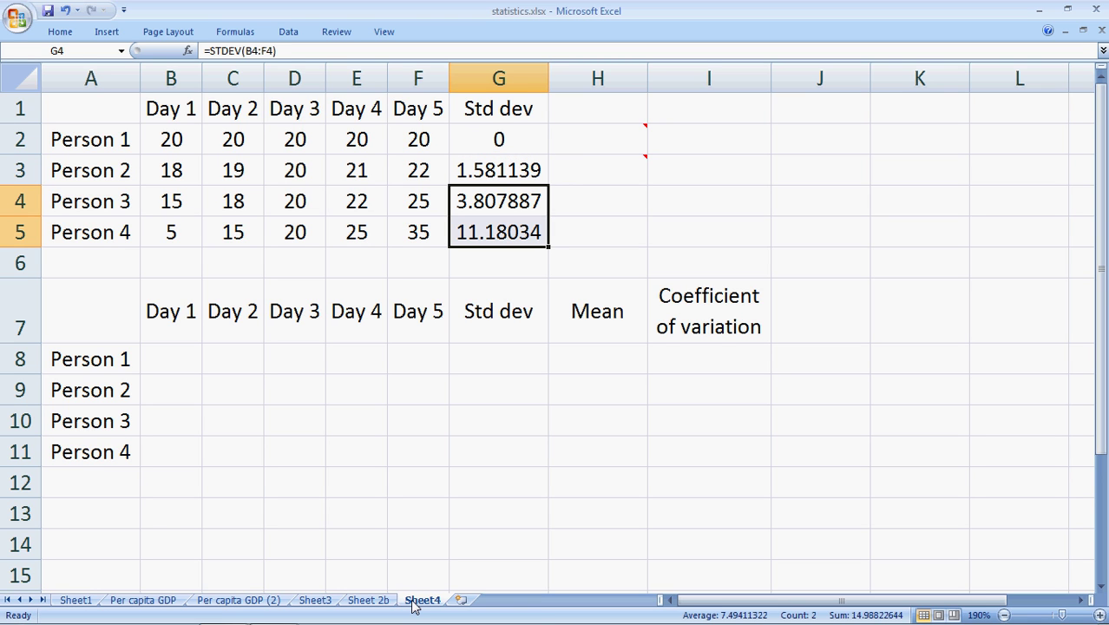
Step through Person 3's row to check the values behind the 3.807887 result.
key(Left)
key(Left)
key(Left)
key(Left)
key(Left)
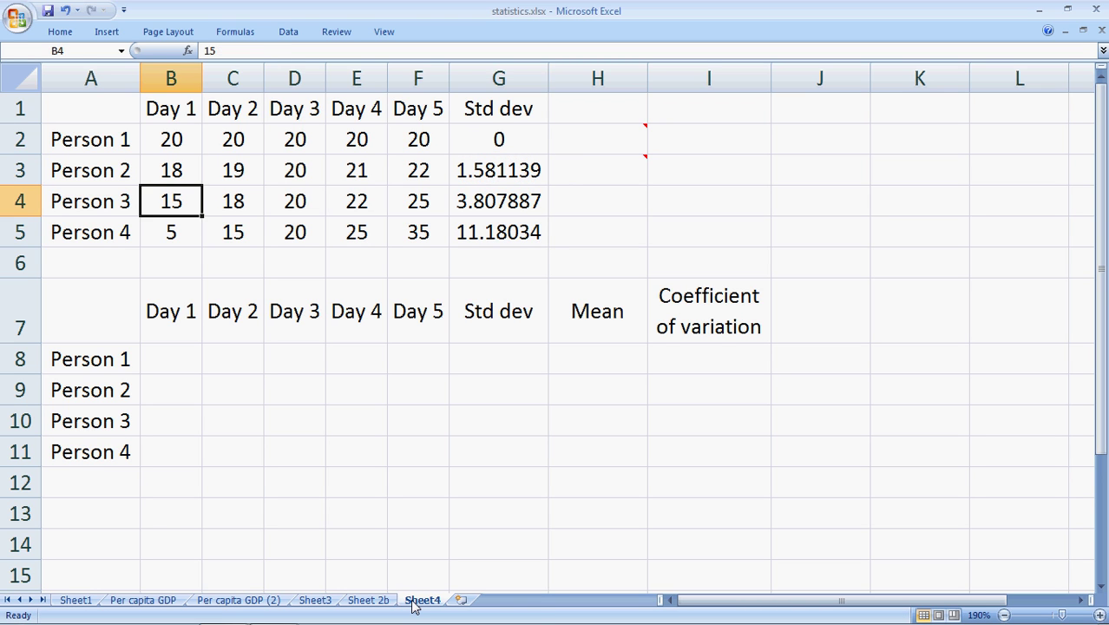
key(Right)
key(Right)
key(Left)
key(Right)
key(Right)
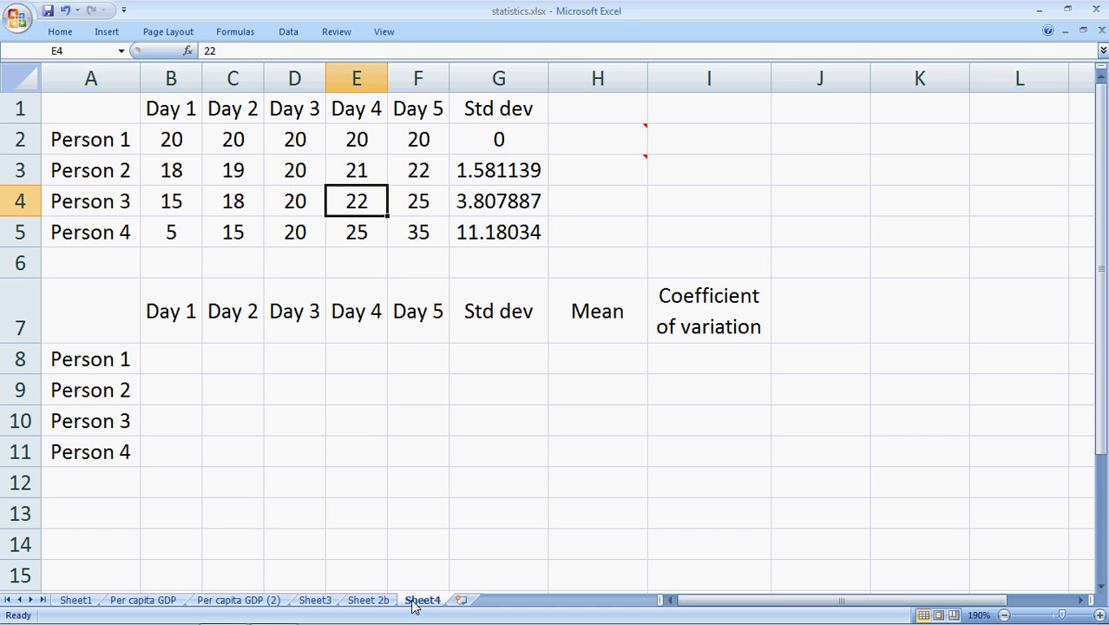
key(Right)
key(Right)
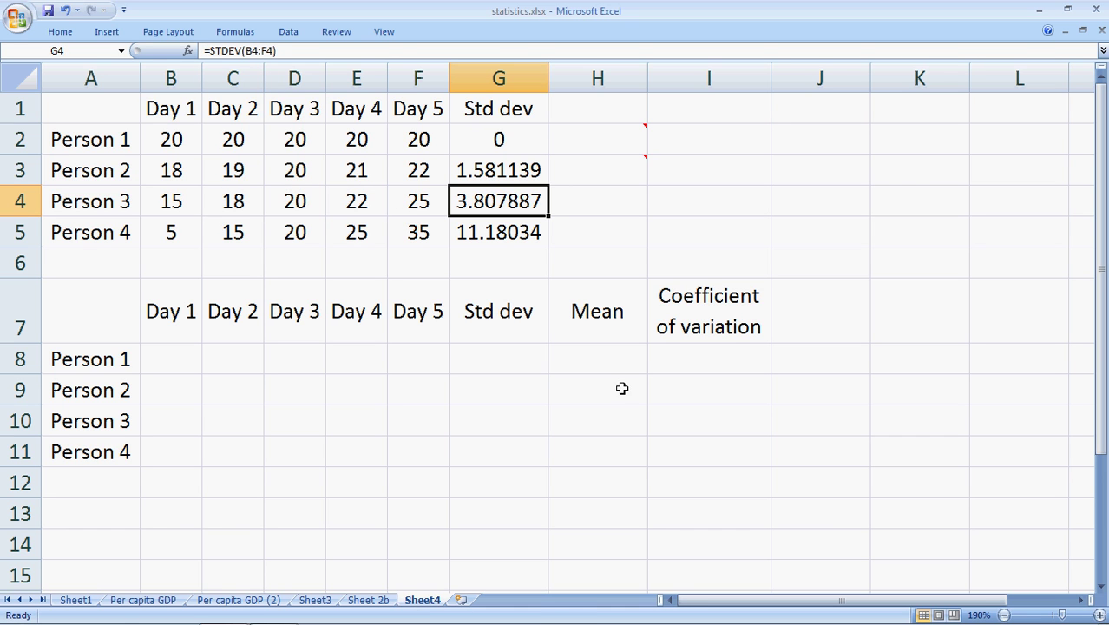
mouse_move(605, 140)
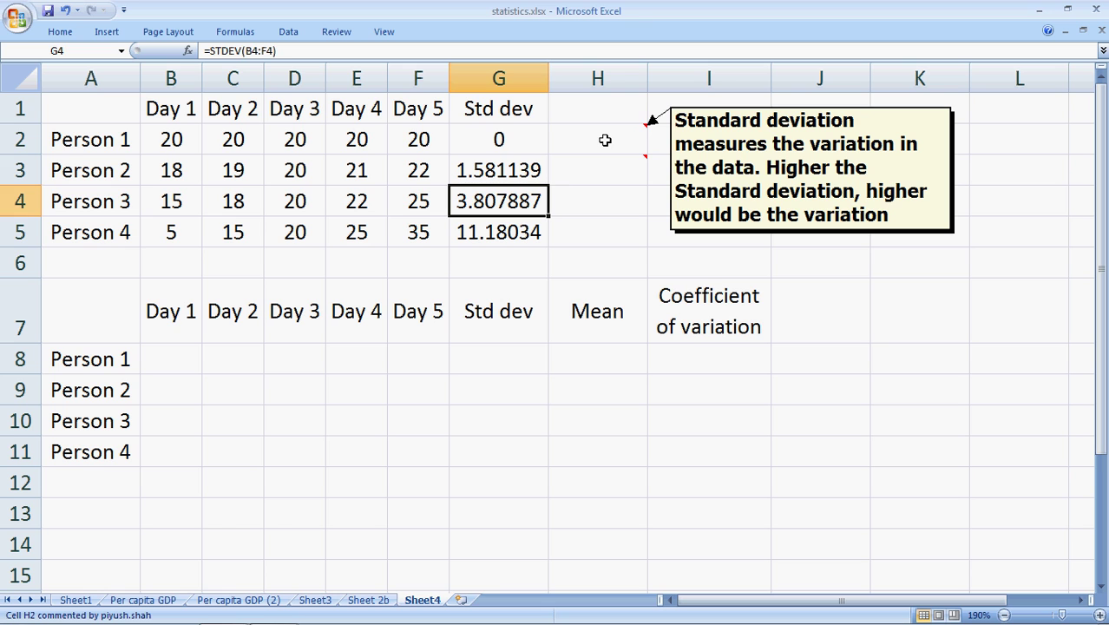
mouse_move(604, 166)
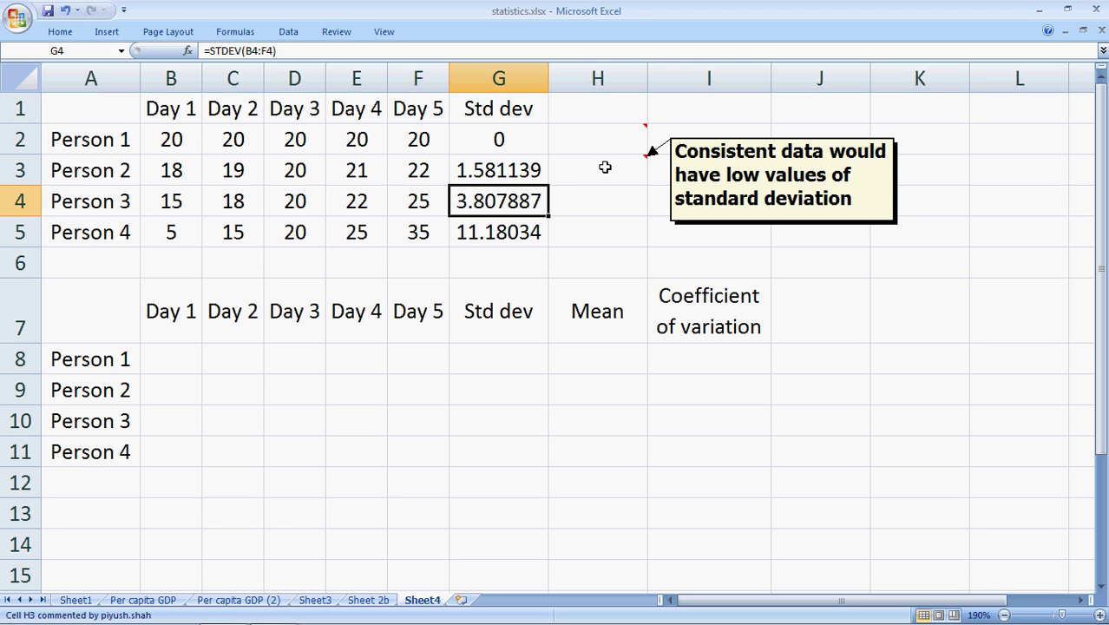
Enter 18, 19, 20, 21, 22 for Person 1 in B8:F8 of the second table, fixing a mistyped Day 2 value.
click(177, 360)
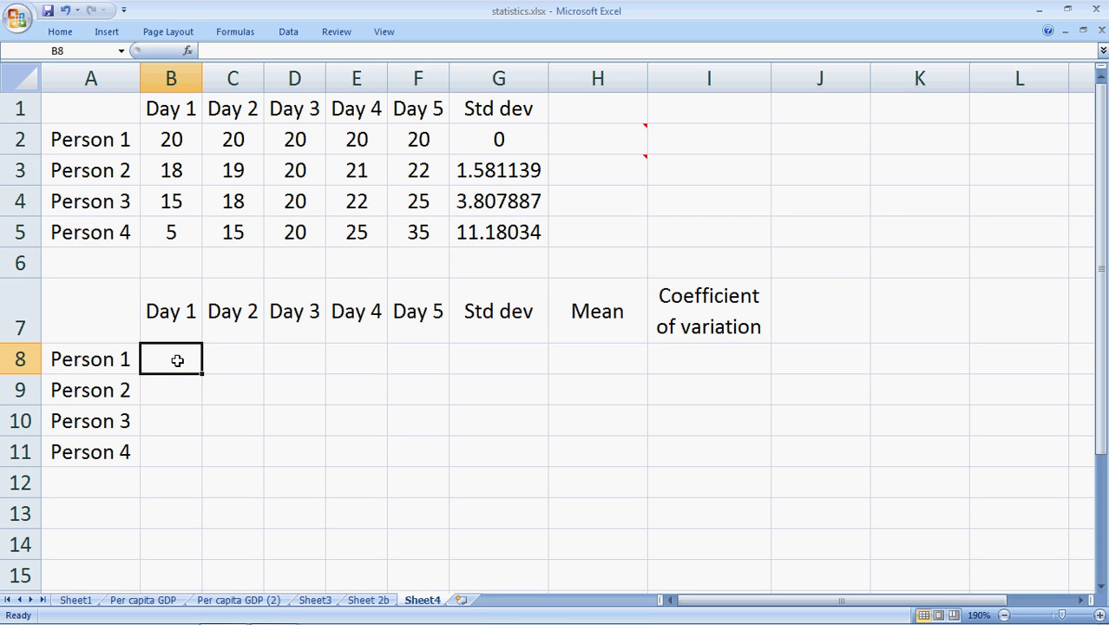
text(10)
key(Tab)
text(18)
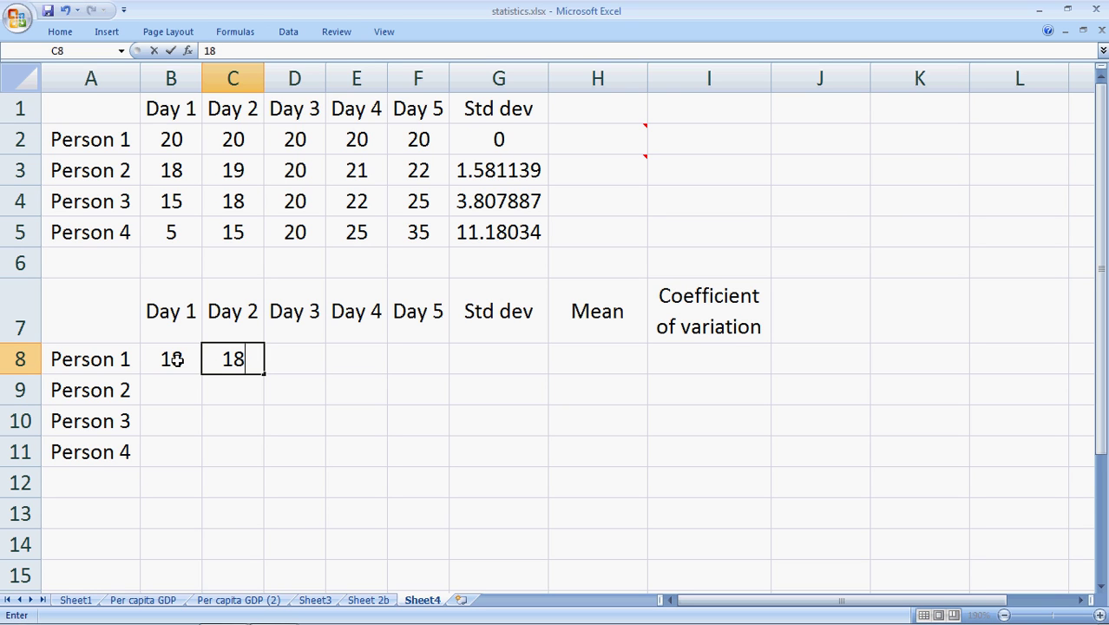
key(BackSpace)
text(9)
key(Tab)
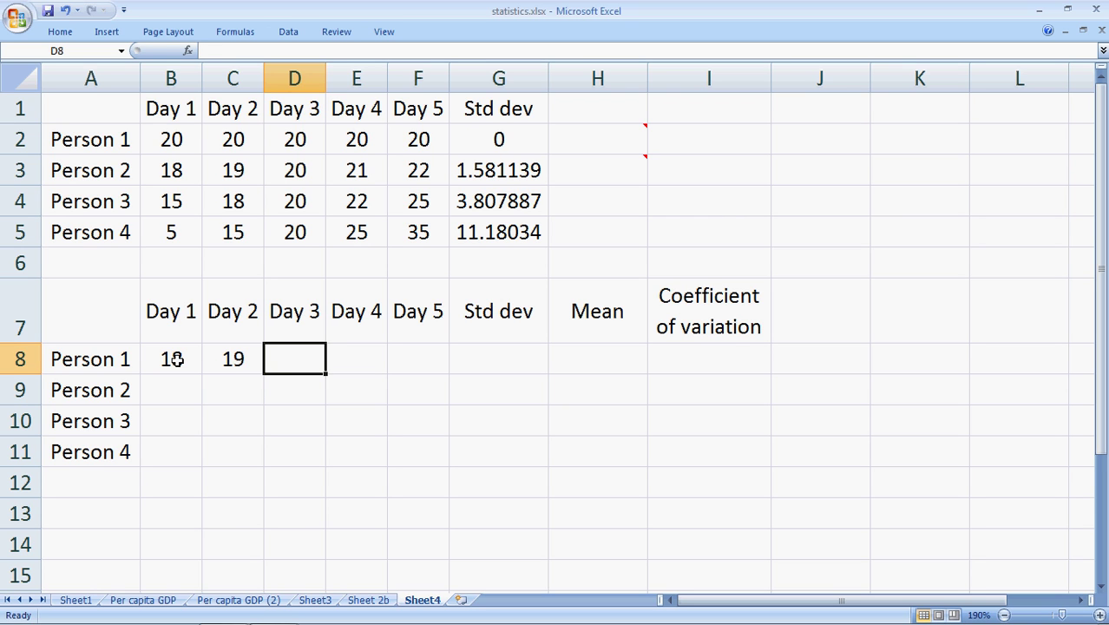
text(20)
key(Tab)
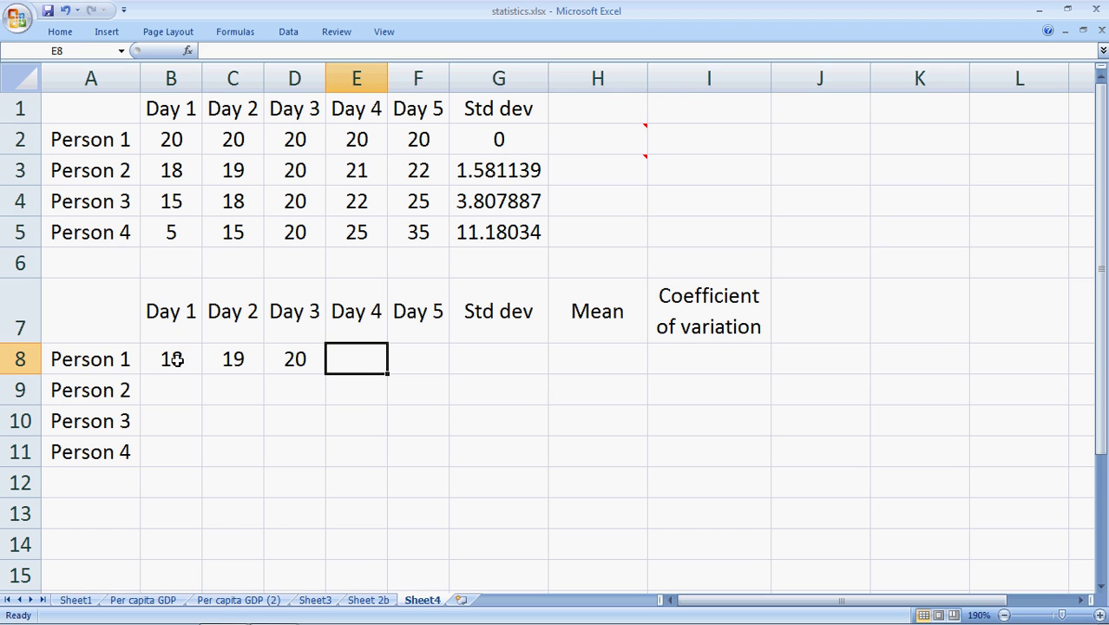
text(21)
key(Tab)
text(22)
key(Tab)
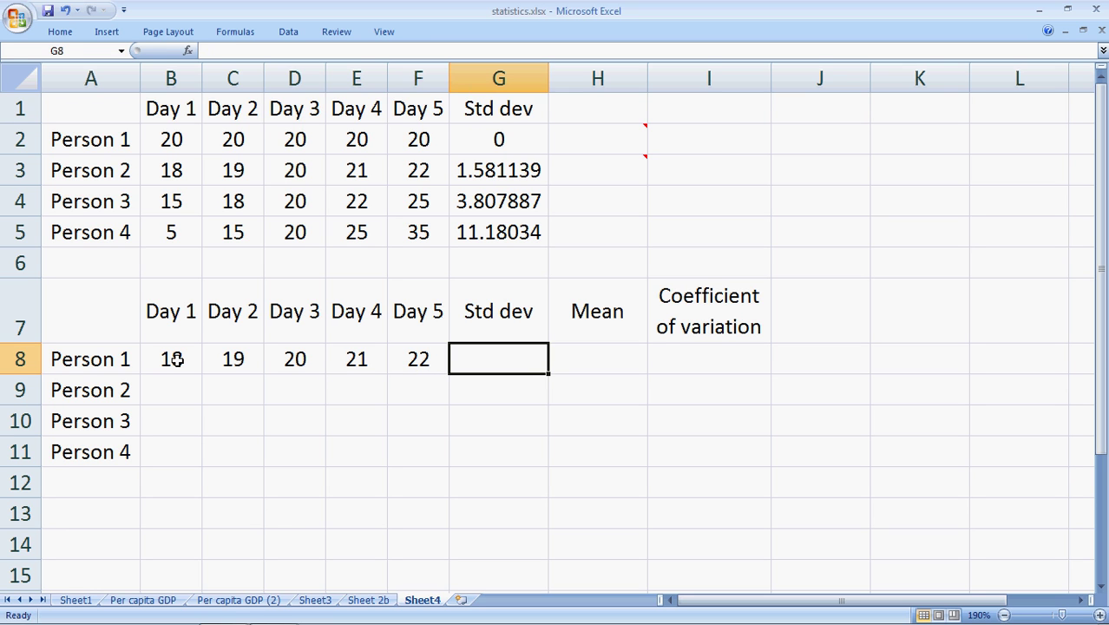
Enter =STDEV(B8:F8) in G8 for Person 1, returning 1.581139.
text(=s)
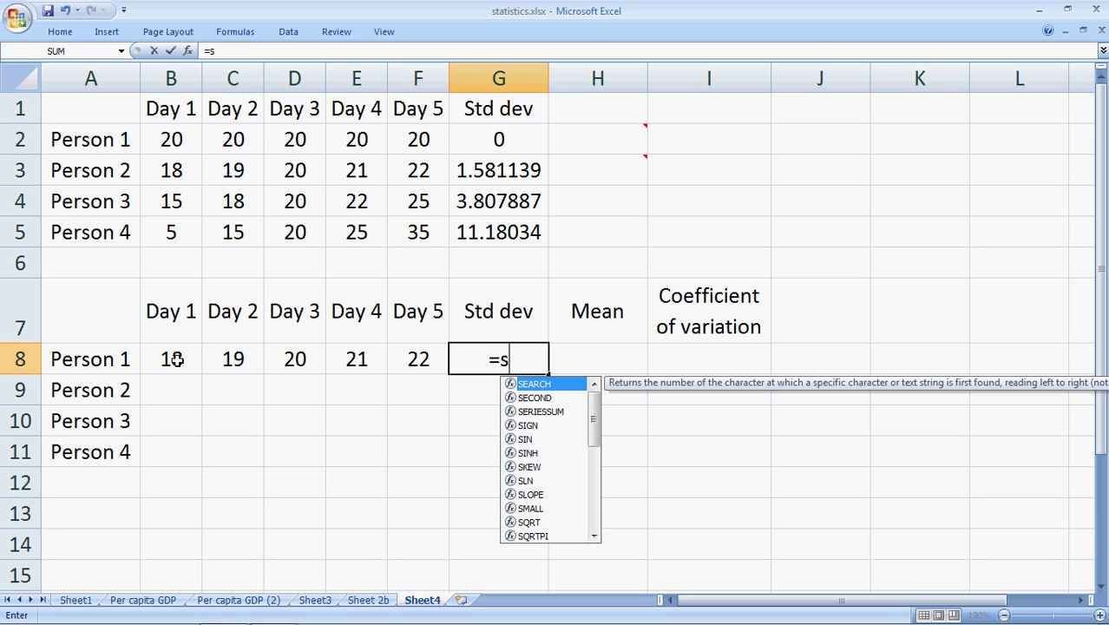
text(tdev(F8)
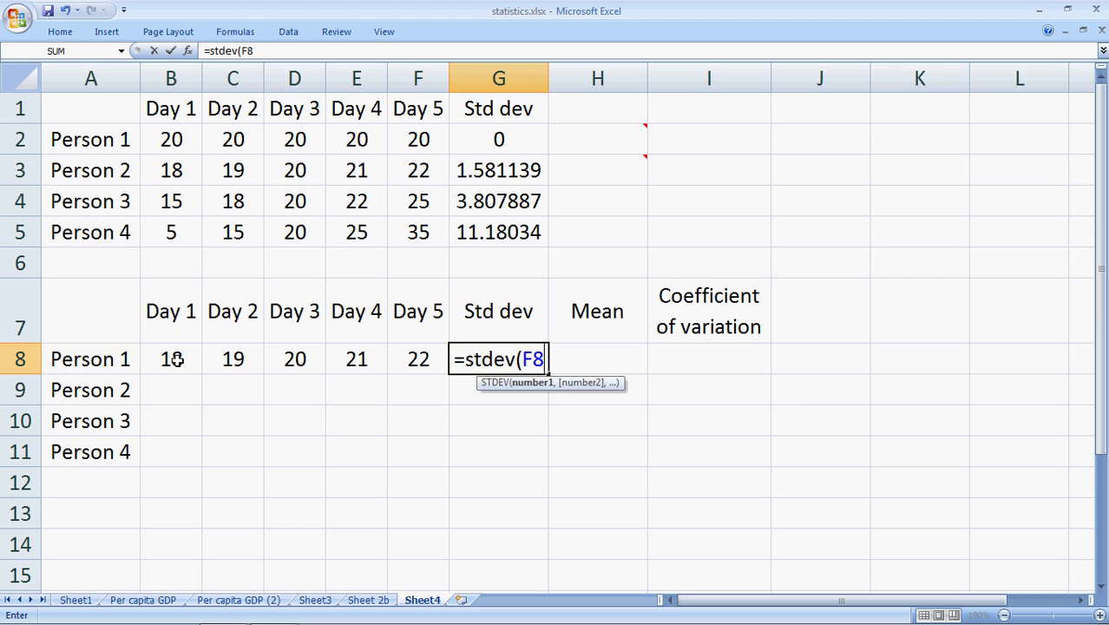
click(176, 359)
key(shift+Right)
key(shift+Right)
key(shift+Right)
key(shift+Right)
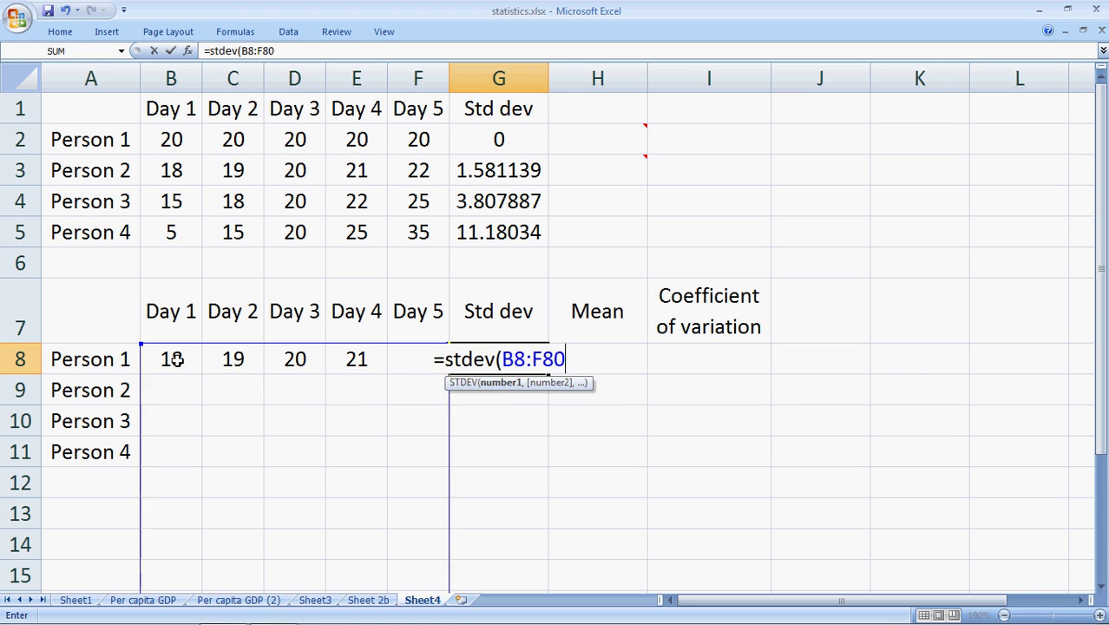
text())
key(Return)
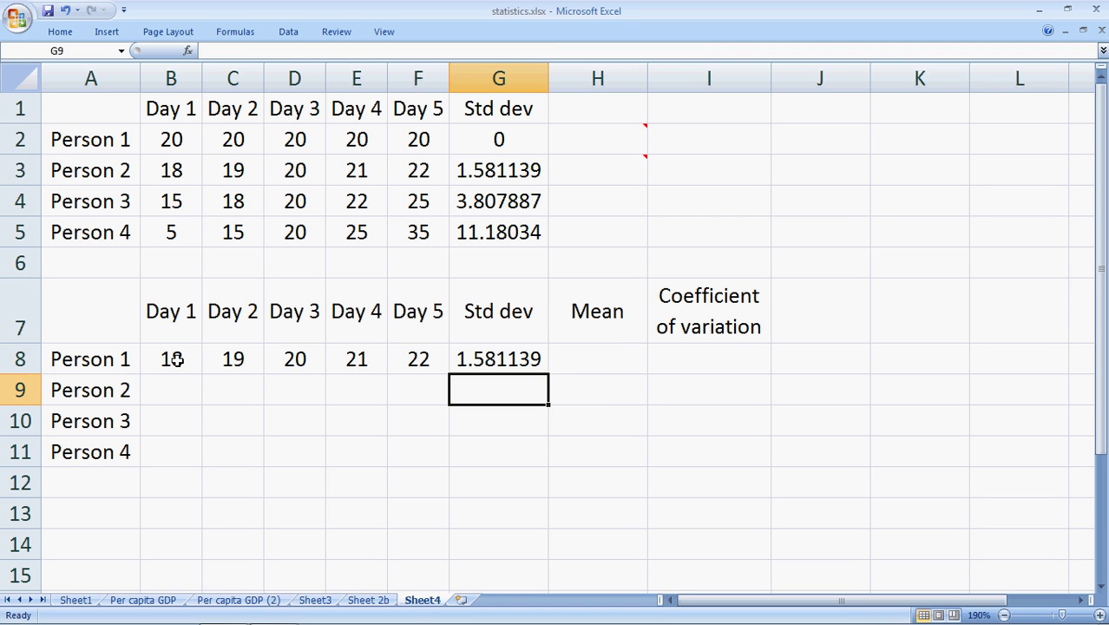
Enter Person 2's values 1, 2, 3, 4, 5 in B9:F9.
key(Left)
key(Left)
key(Left)
key(Left)
key(Left)
key(Down)
key(Up)
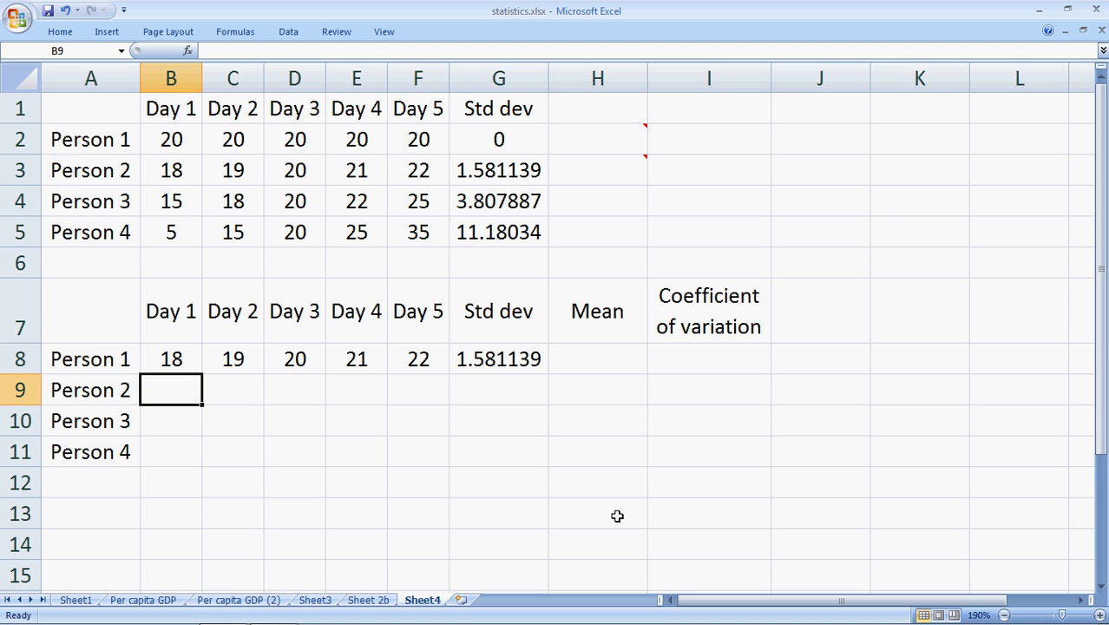
text(1)
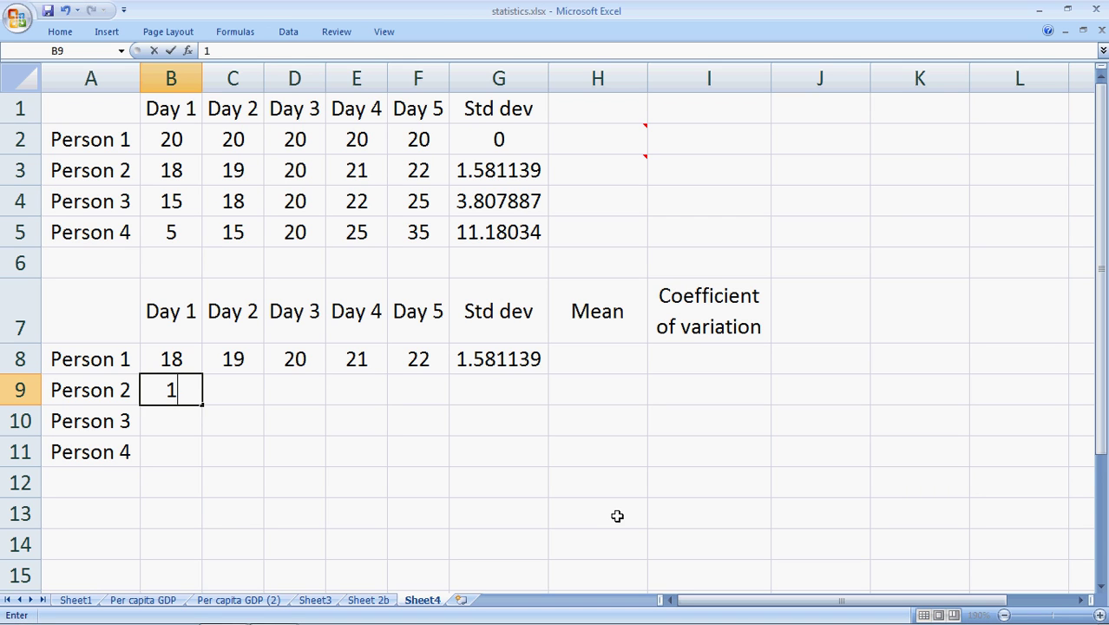
key(Tab)
text(2)
key(Tab)
text(3)
key(Tab)
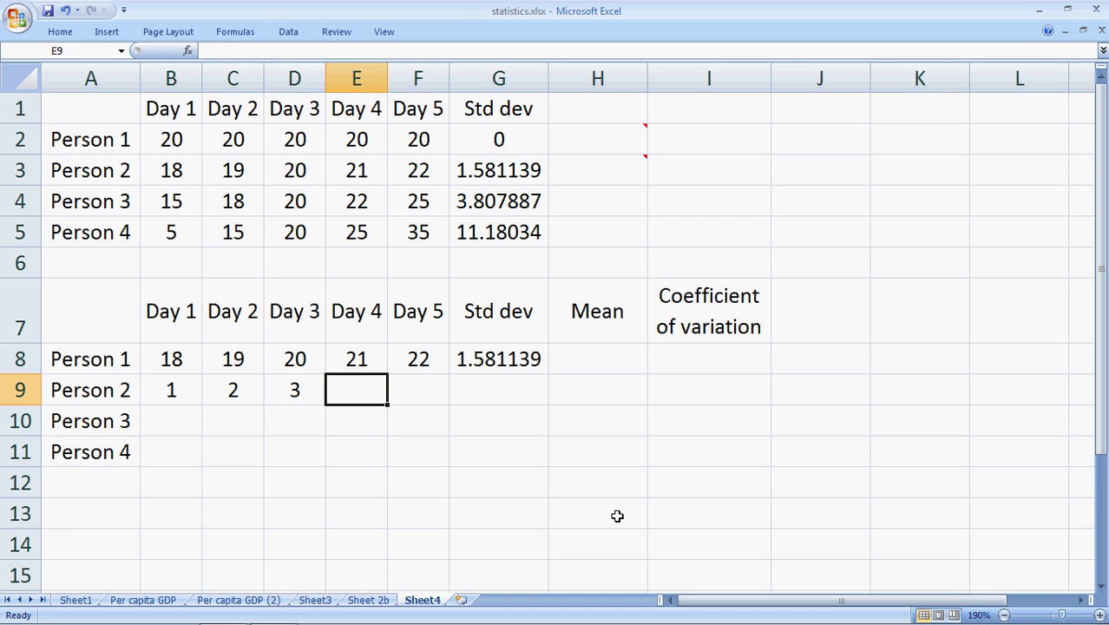
text(4)
key(Tab)
text(5)
key(Down)
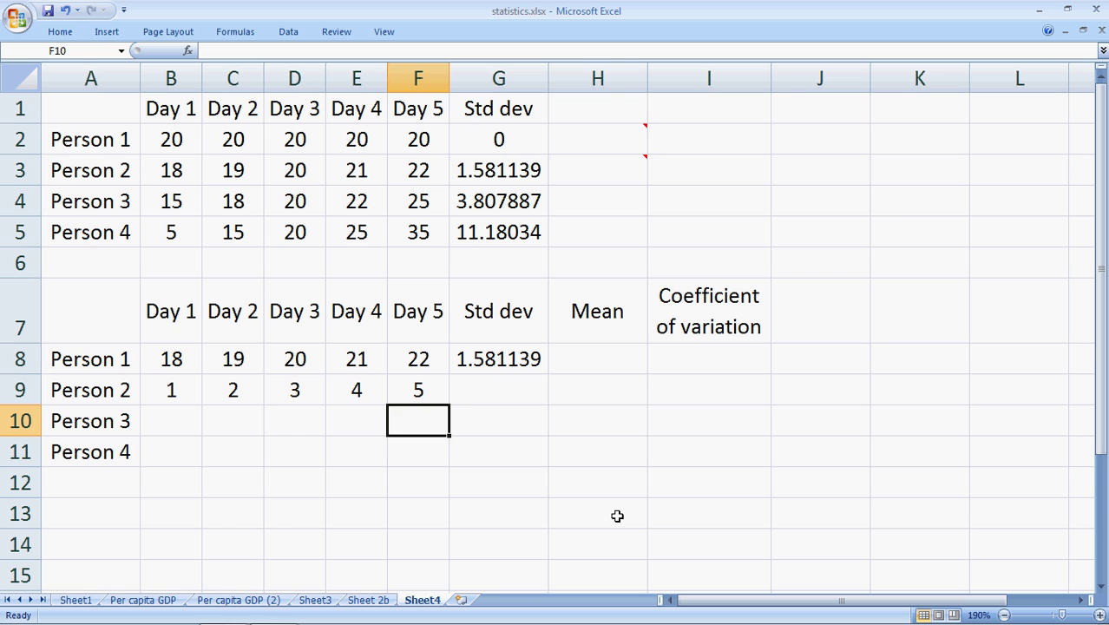
Enter Person 3's values 103, 104, 105, 106, 107 in B10:F10.
key(Left)
key(Left)
key(Left)
key(Left)
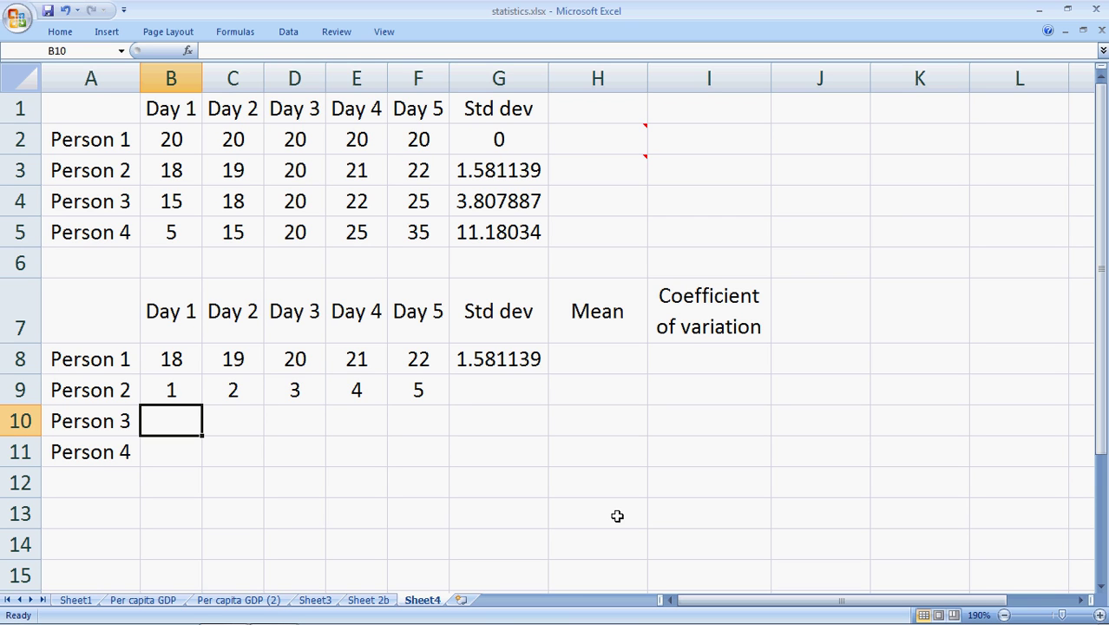
text(1)
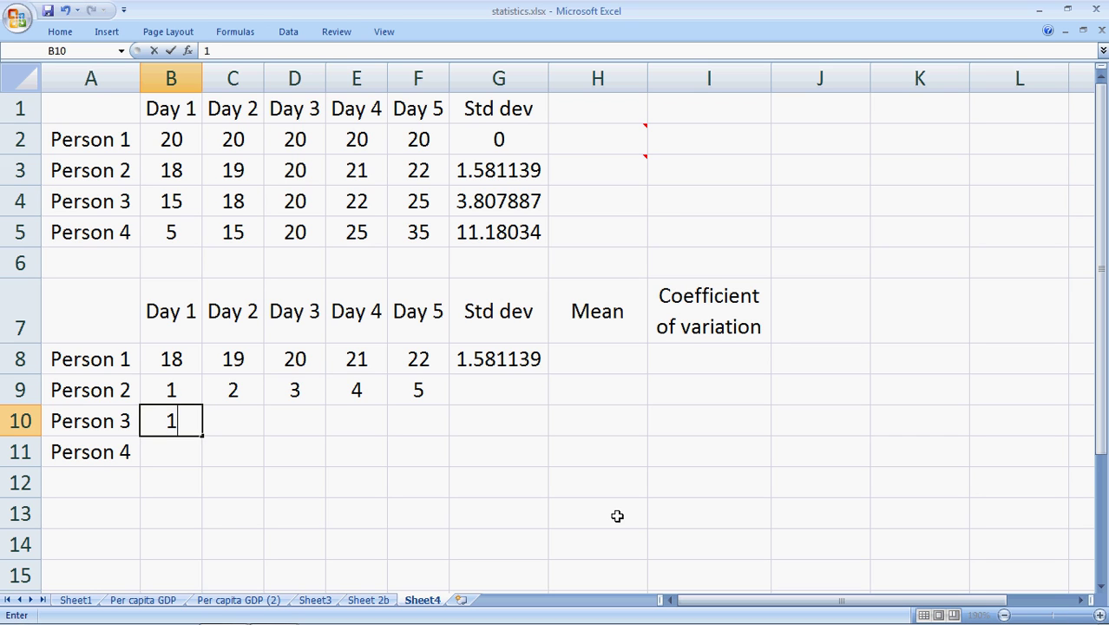
text(03)
key(Right)
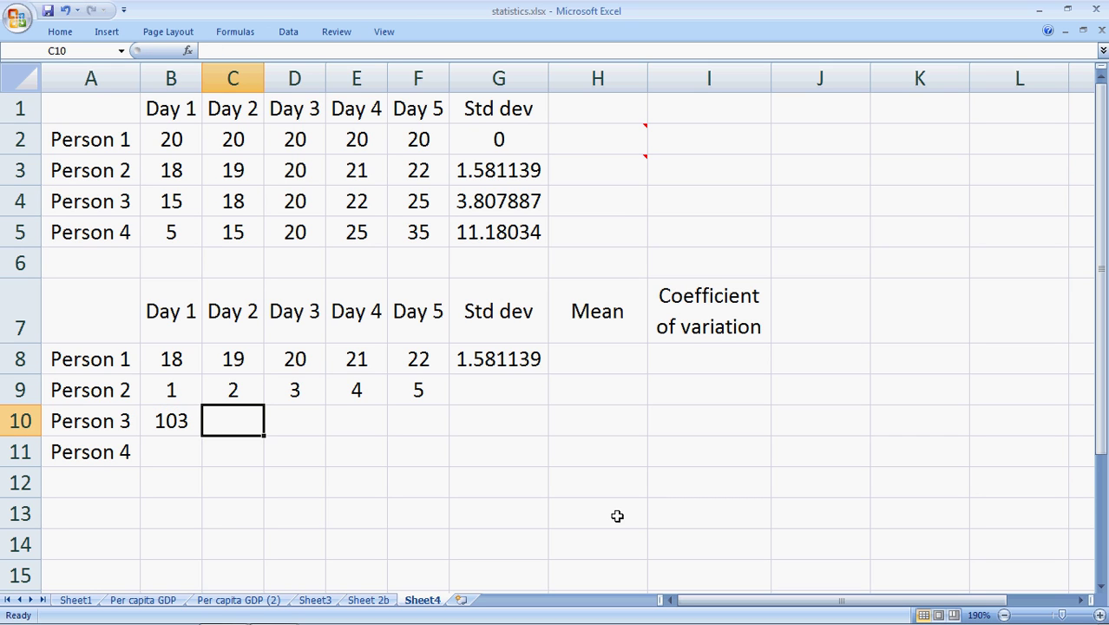
text(104)
key(Right)
text(105)
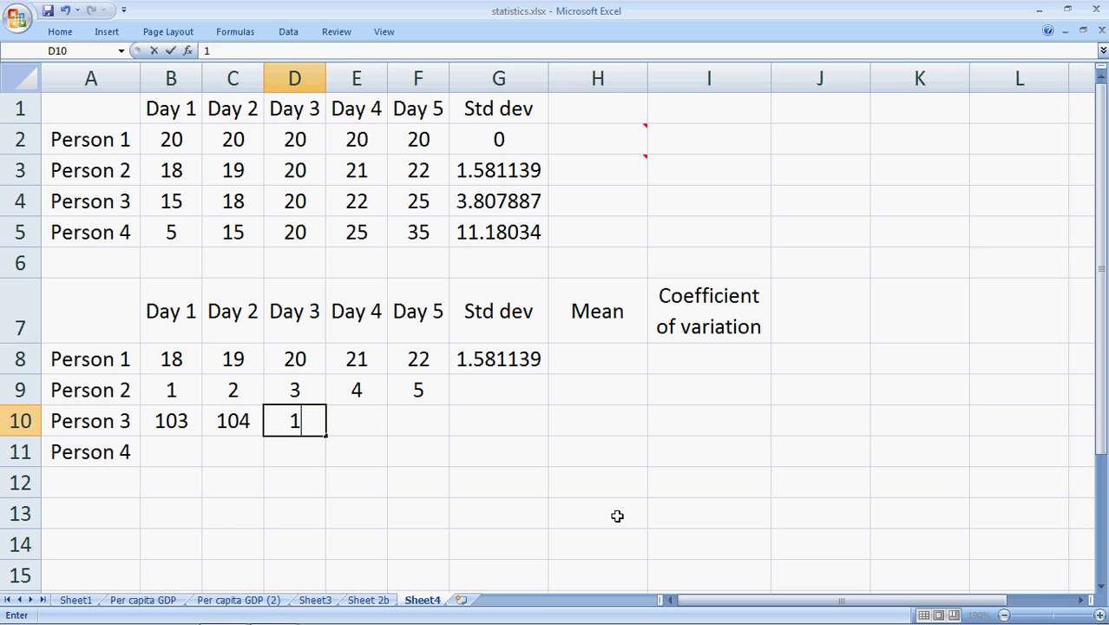
key(Right)
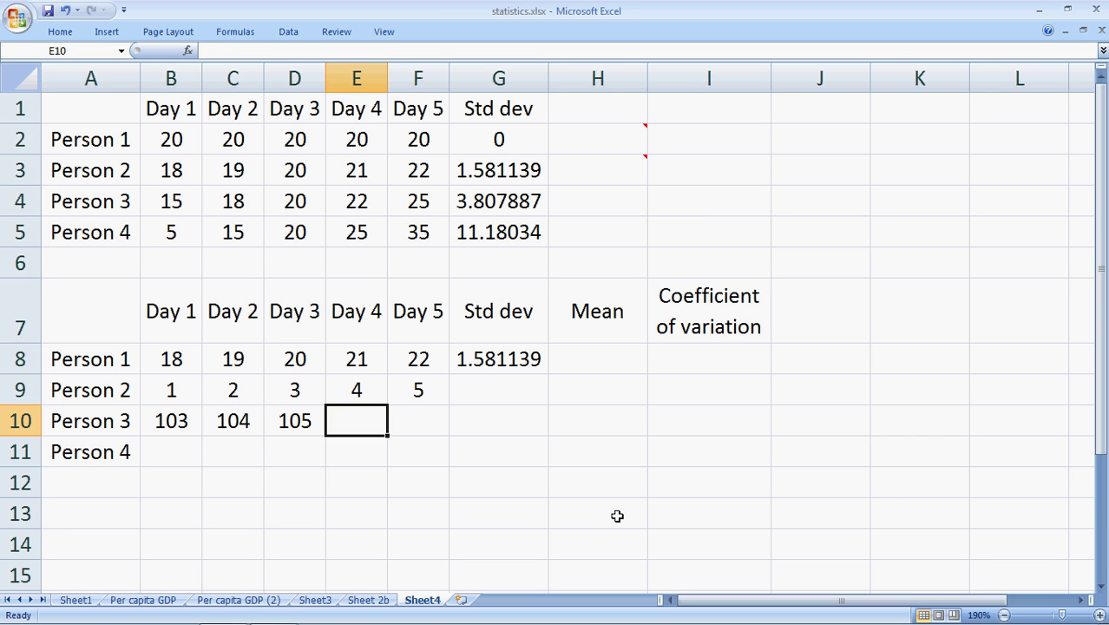
text(106)
key(Right)
text(10)
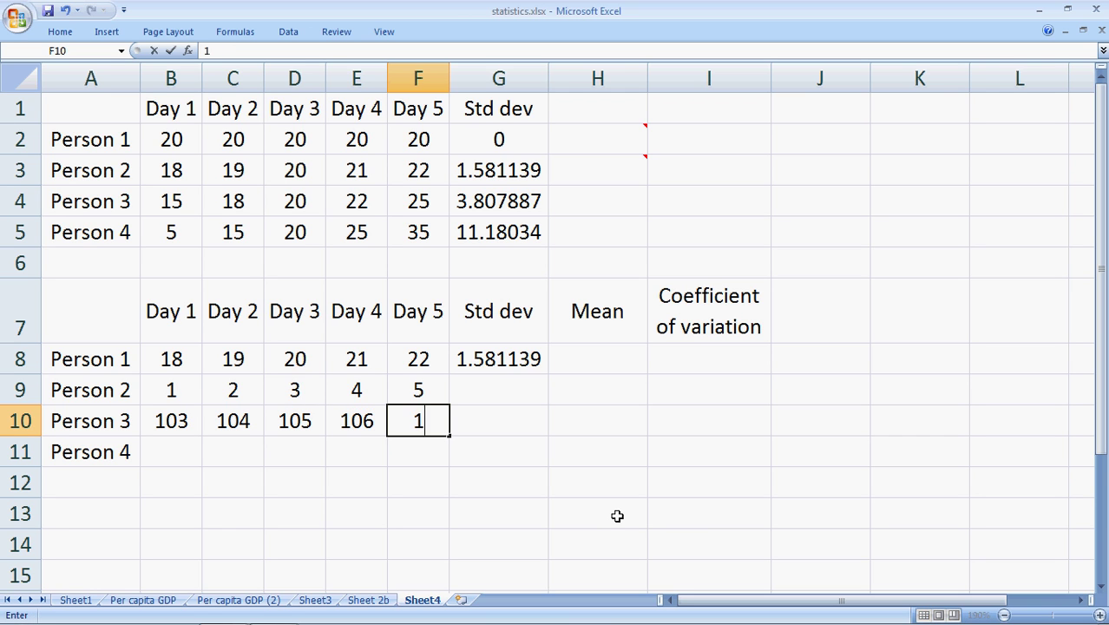
text(7)
key(Return)
key(Left)
key(Left)
key(Left)
key(Left)
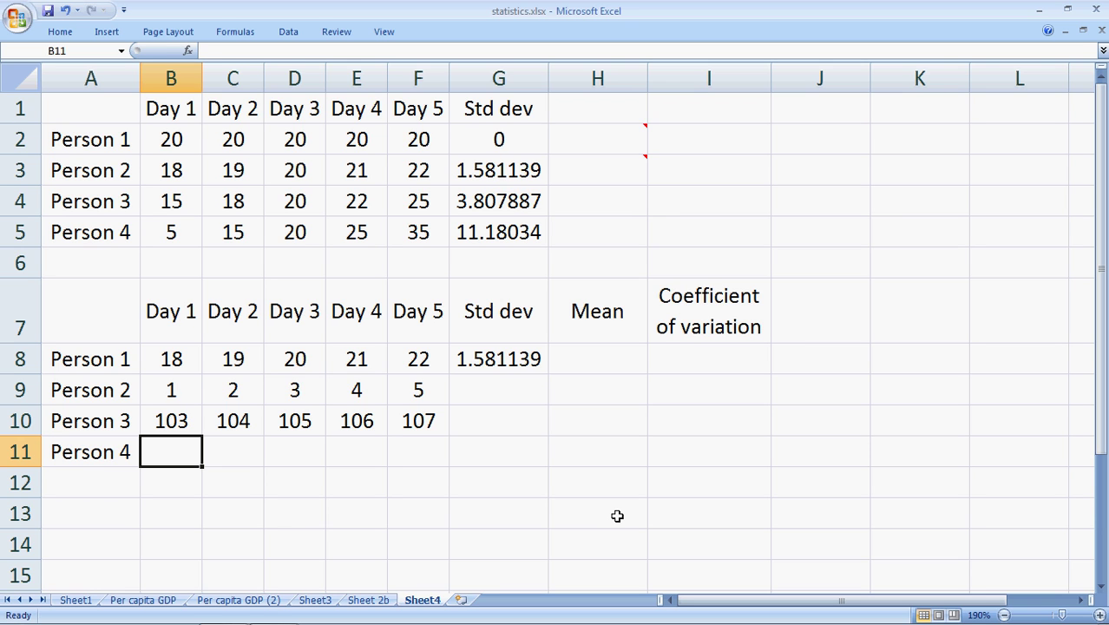
Enter Person 4's Day 1–5 values 1200, 1201, 1202, 1203, 1204 in B11:F11.
text(1)
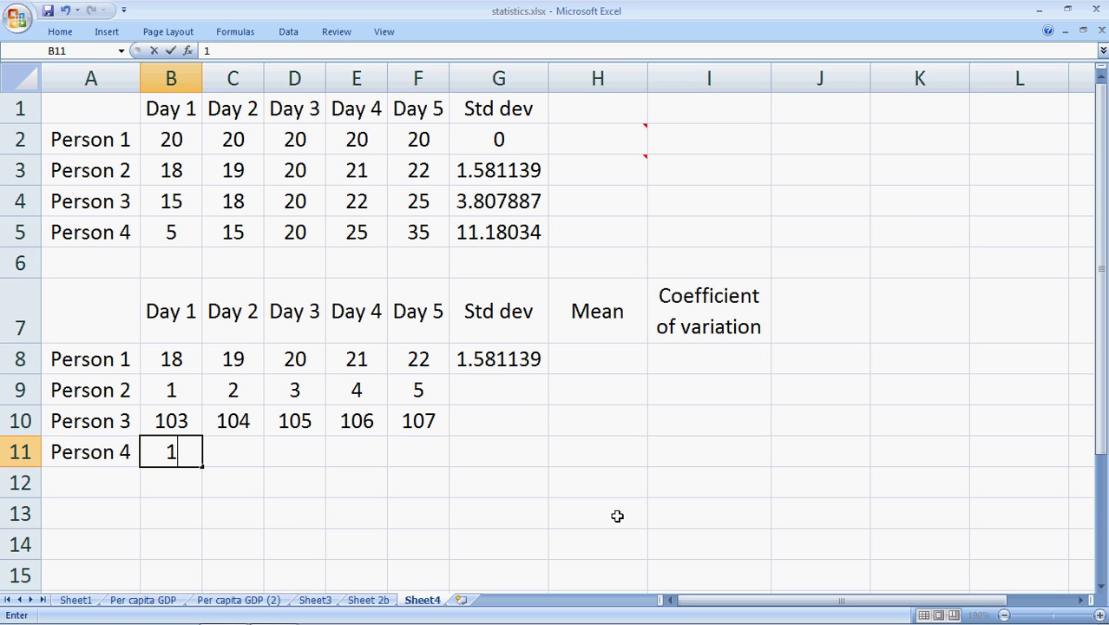
text(200)
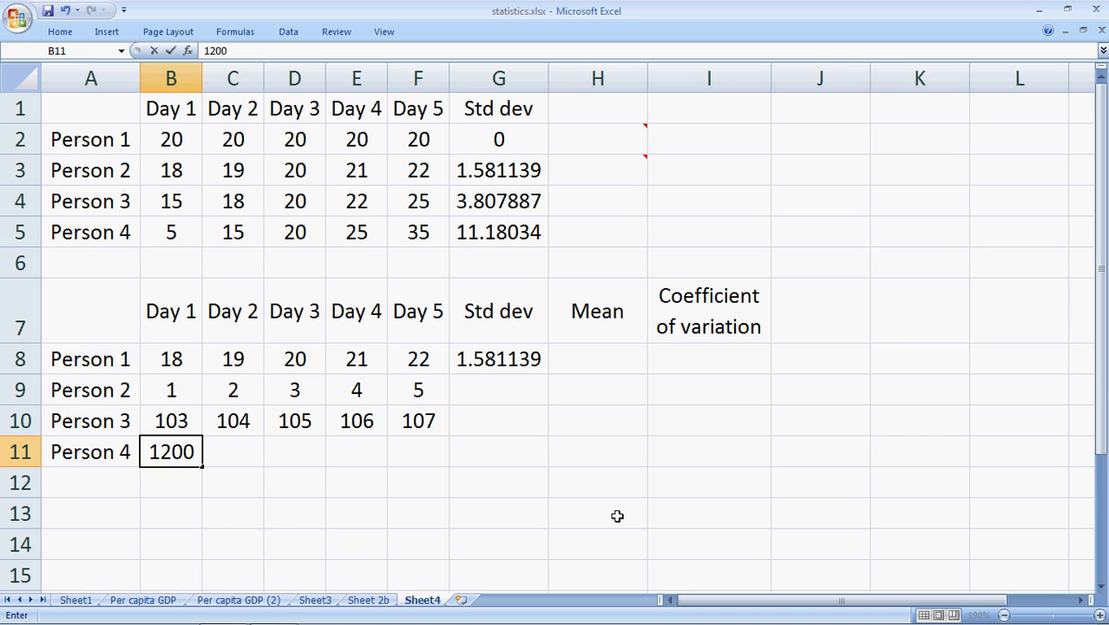
key(Tab)
text(1201)
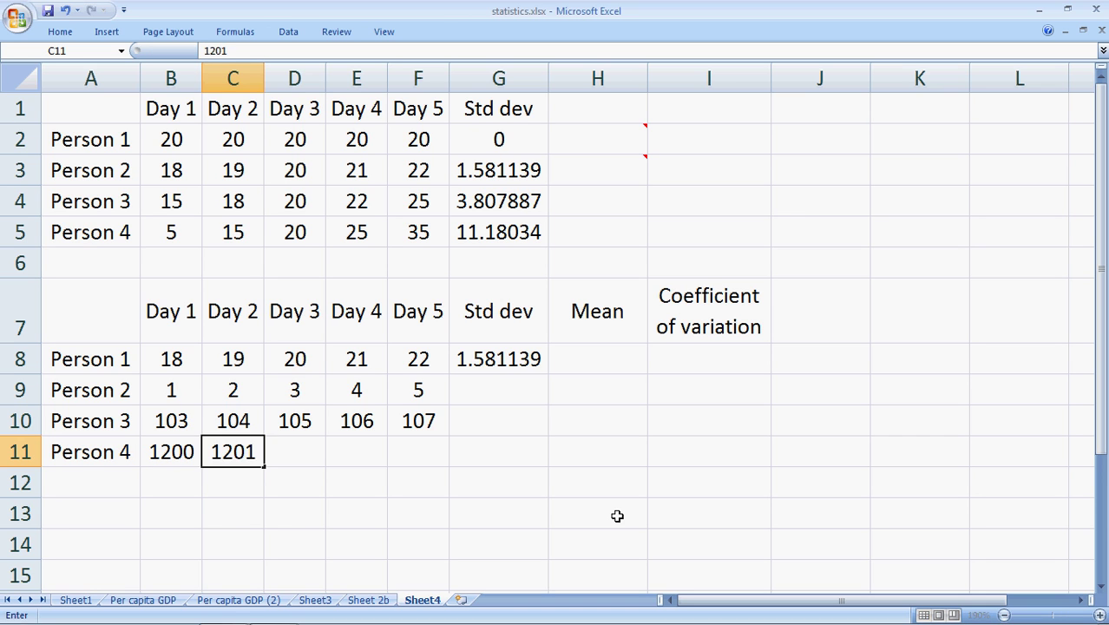
key(Tab)
text(120)
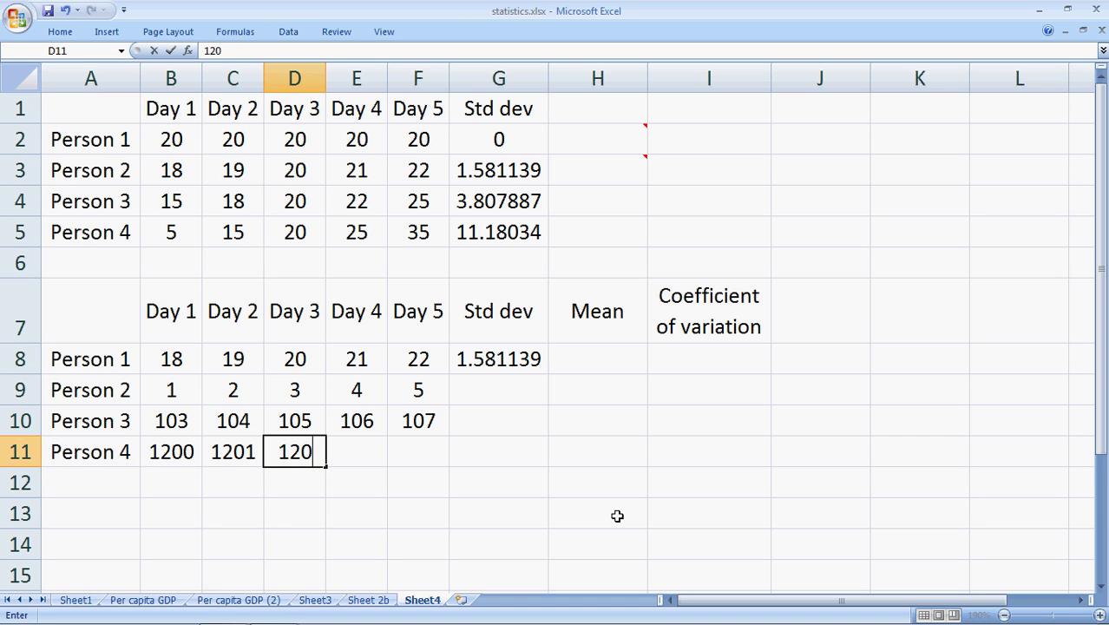
text(2)
key(Tab)
text(1)
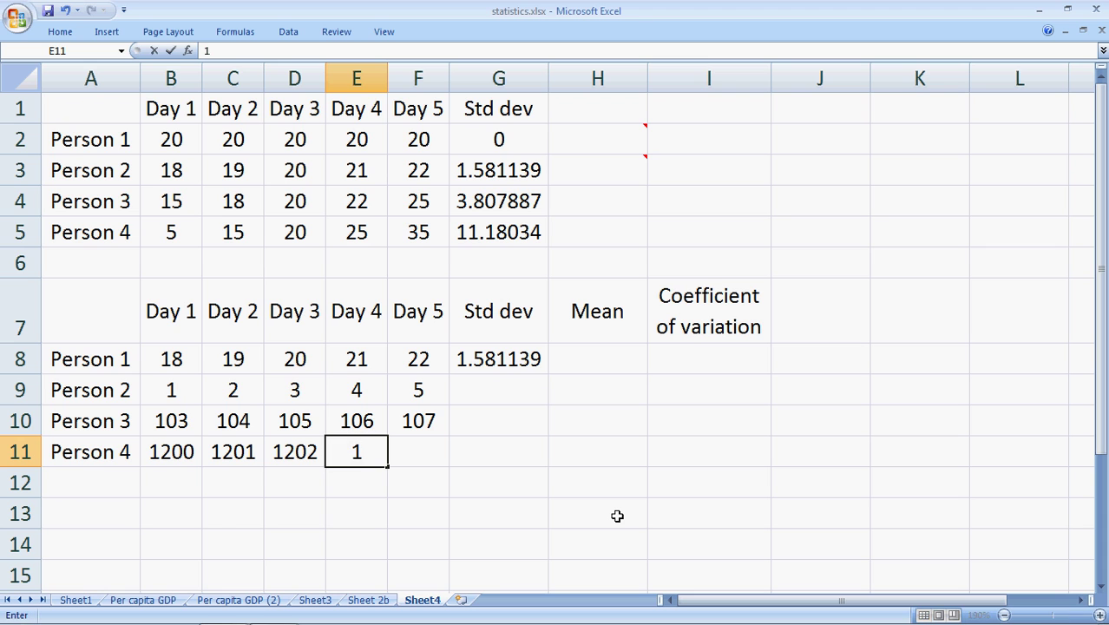
text(0)
text(23)
key(Tab)
text(12)
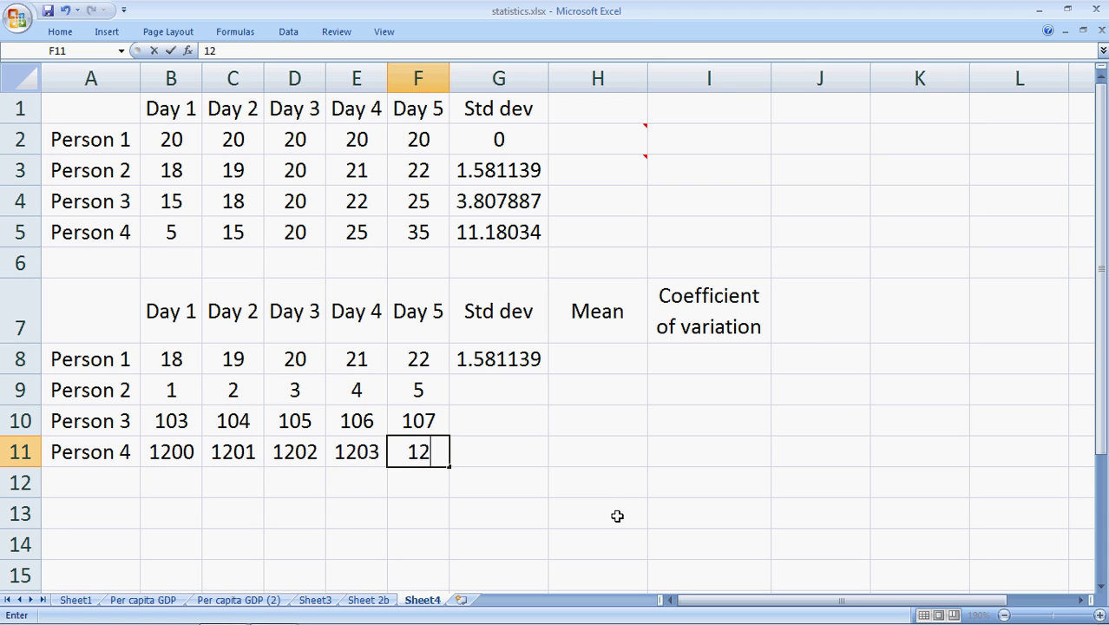
text(04)
key(Return)
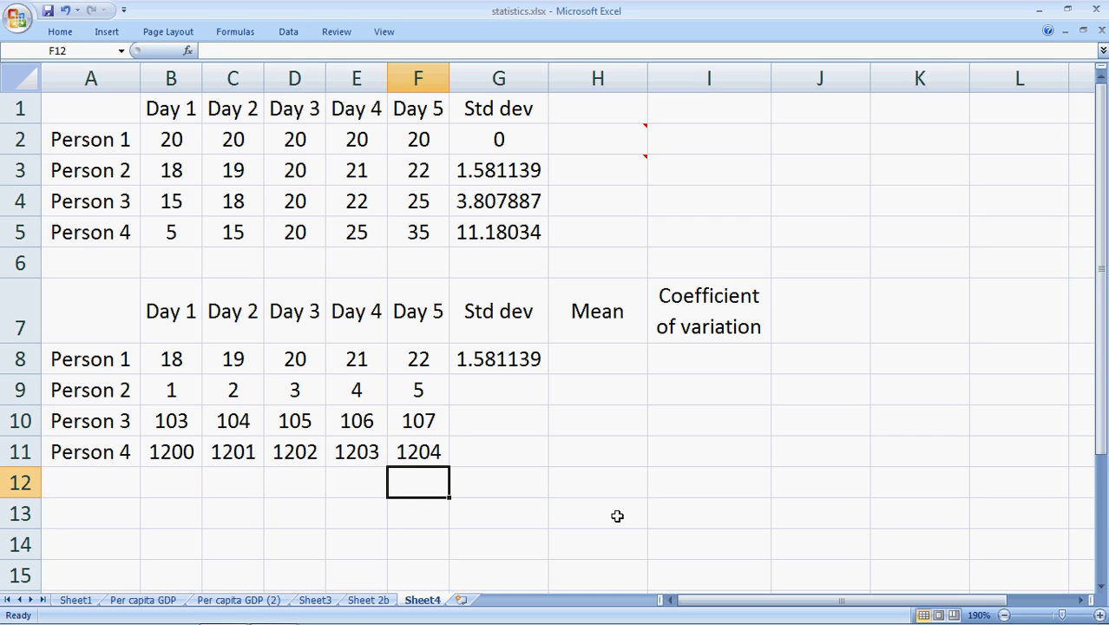
Review the entered day values for Person 4 and Person 2.
key(Up)
key(Up)
key(Up)
key(Up)
key(Up)
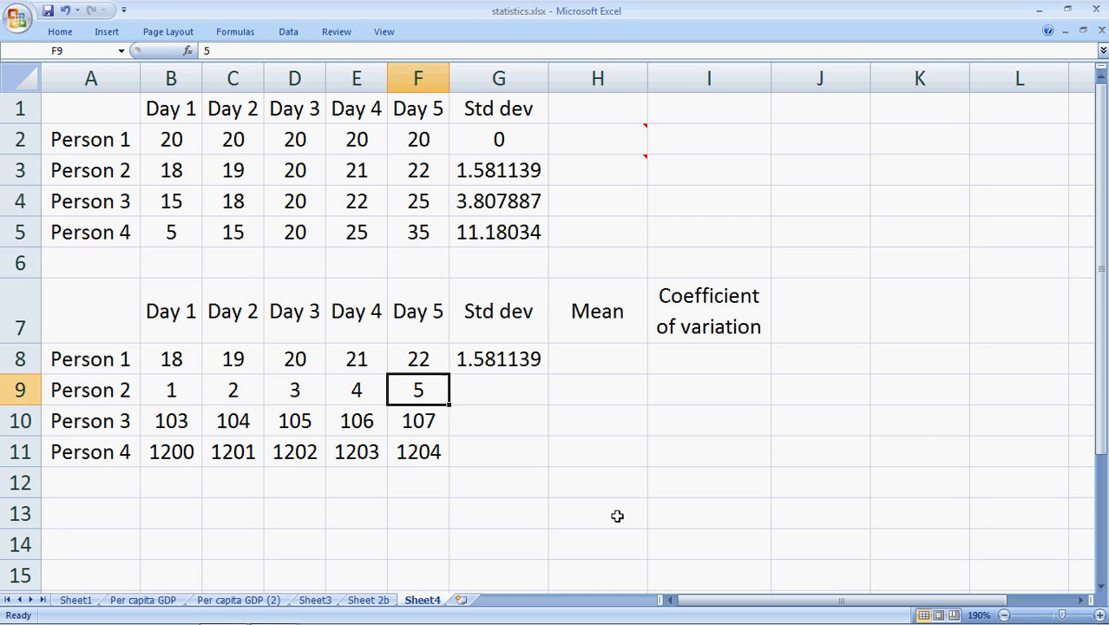
key(Down)
key(Down)
key(Down)
key(Down)
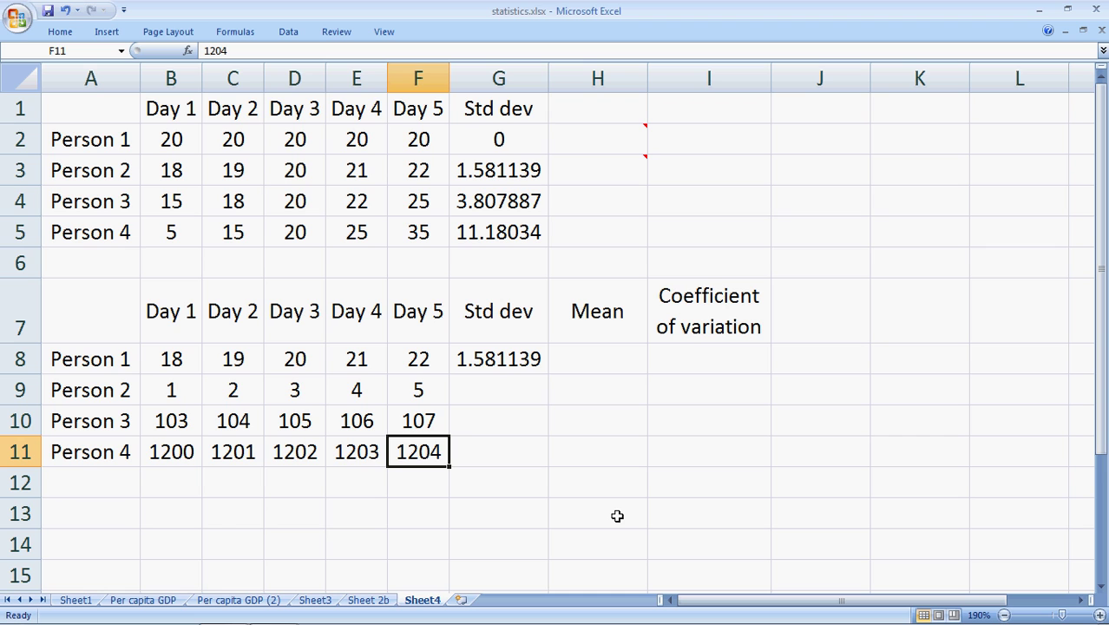
key(Left)
key(Left)
key(Left)
key(Left)
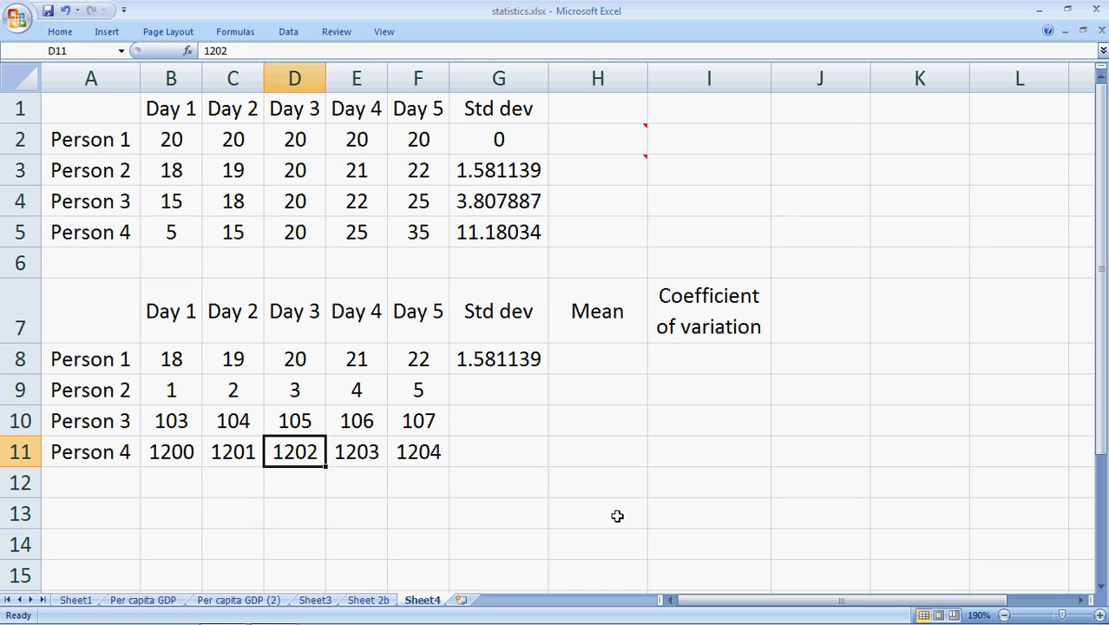
key(Up)
key(Up)
key(Right)
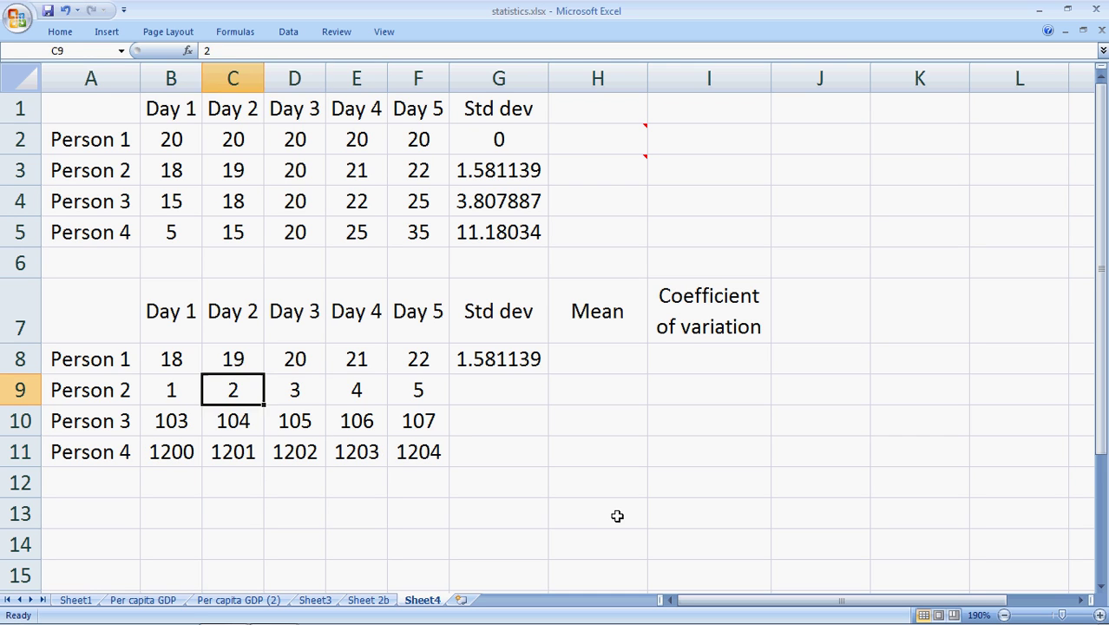
key(Right)
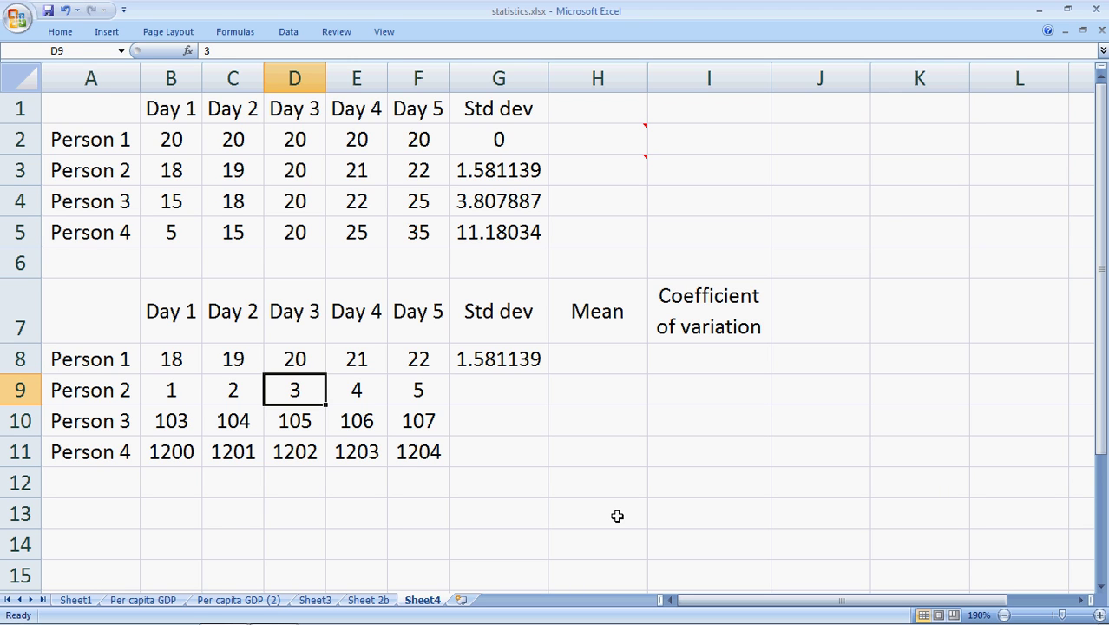
key(Right)
key(Right)
key(Right)
key(Up)
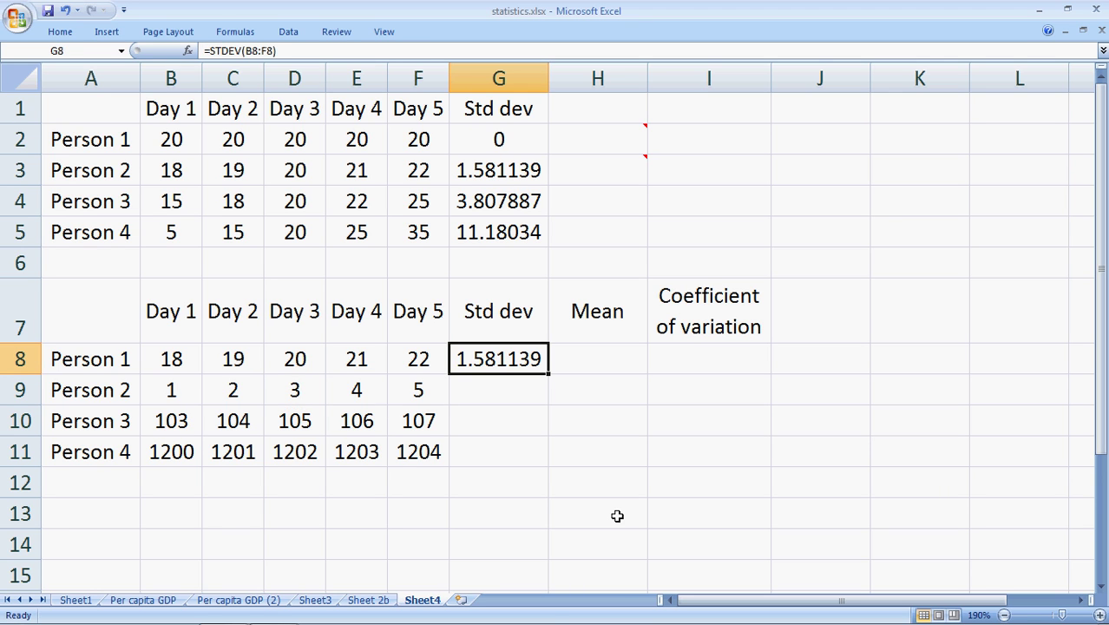
key(ctrl+c)
key(Down)
key(shift+Down)
key(shift+Down)
key(Return)
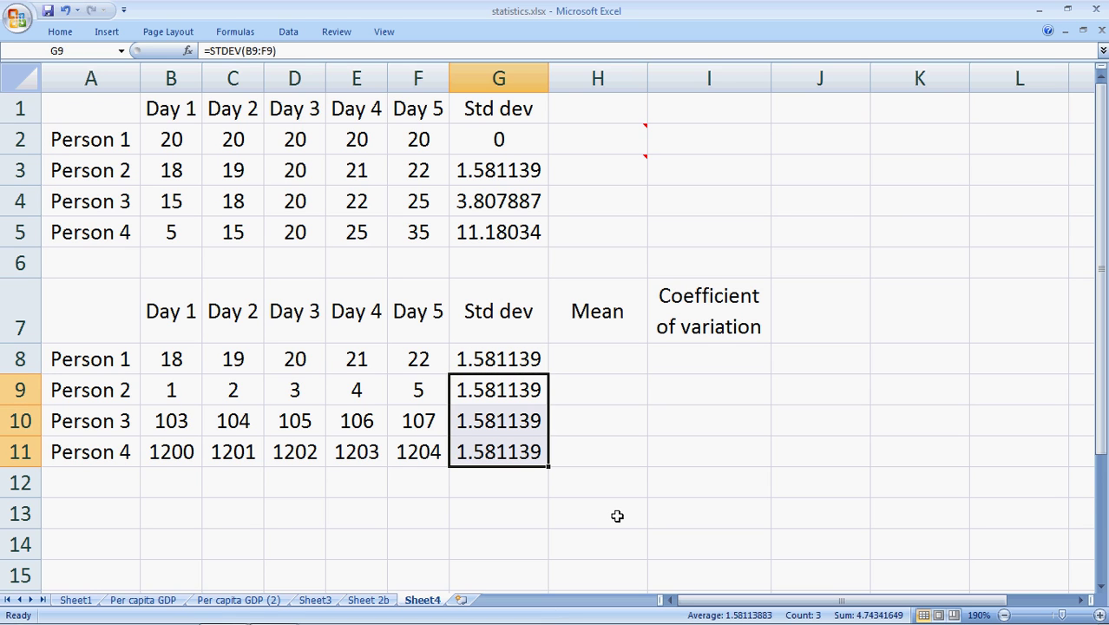
key(Left)
key(Left)
key(Left)
key(Left)
key(Left)
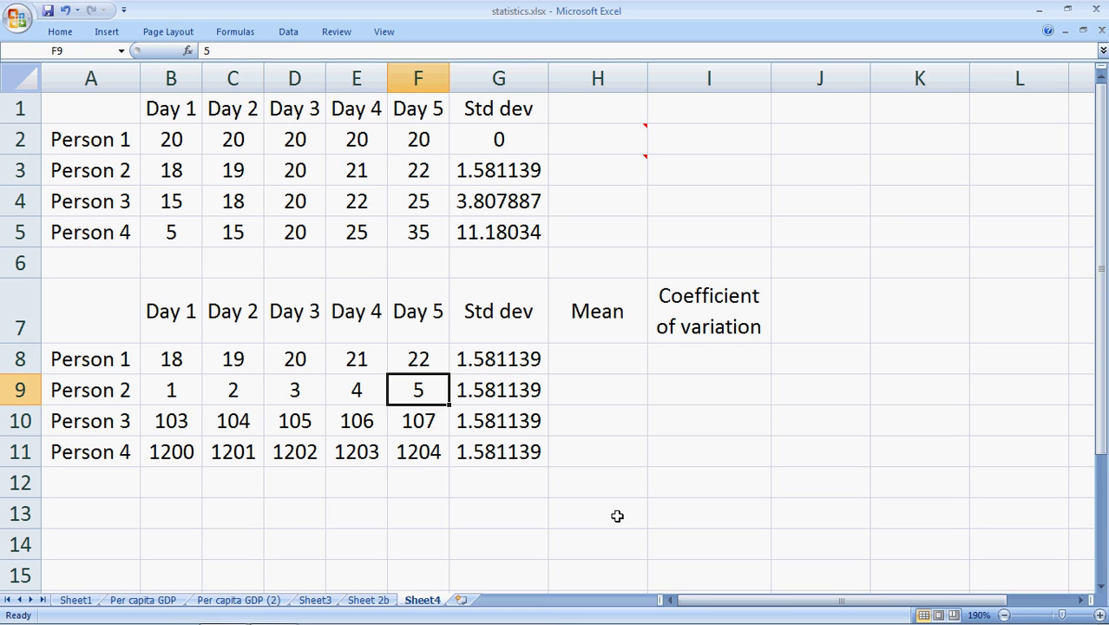
key(Up)
key(Up)
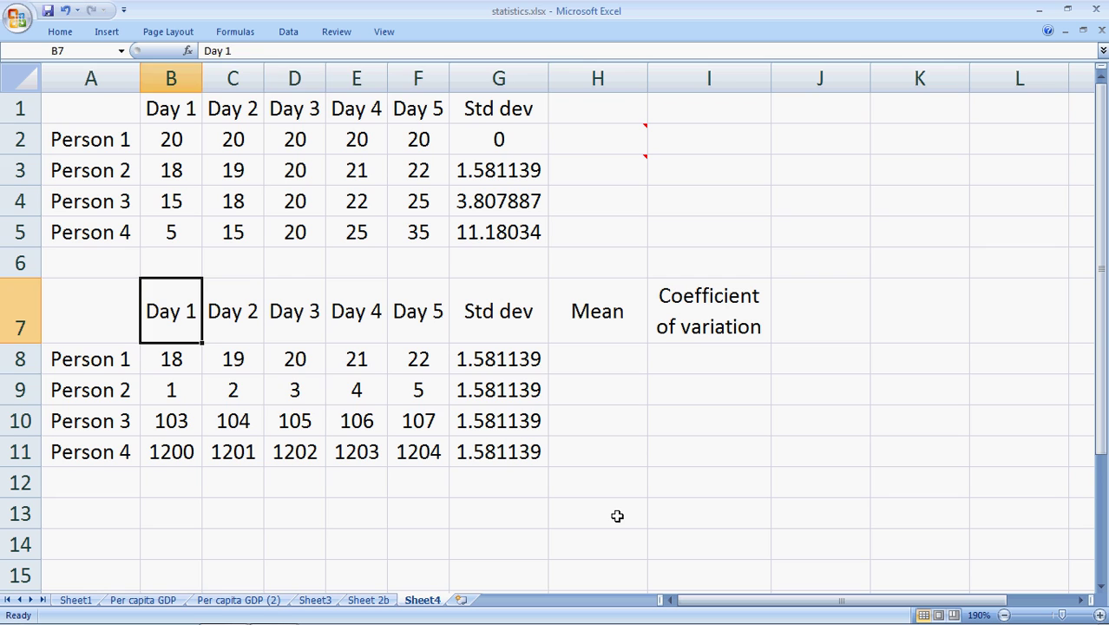
key(Down)
key(Down)
key(Right)
key(Right)
key(Right)
key(Right)
key(Right)
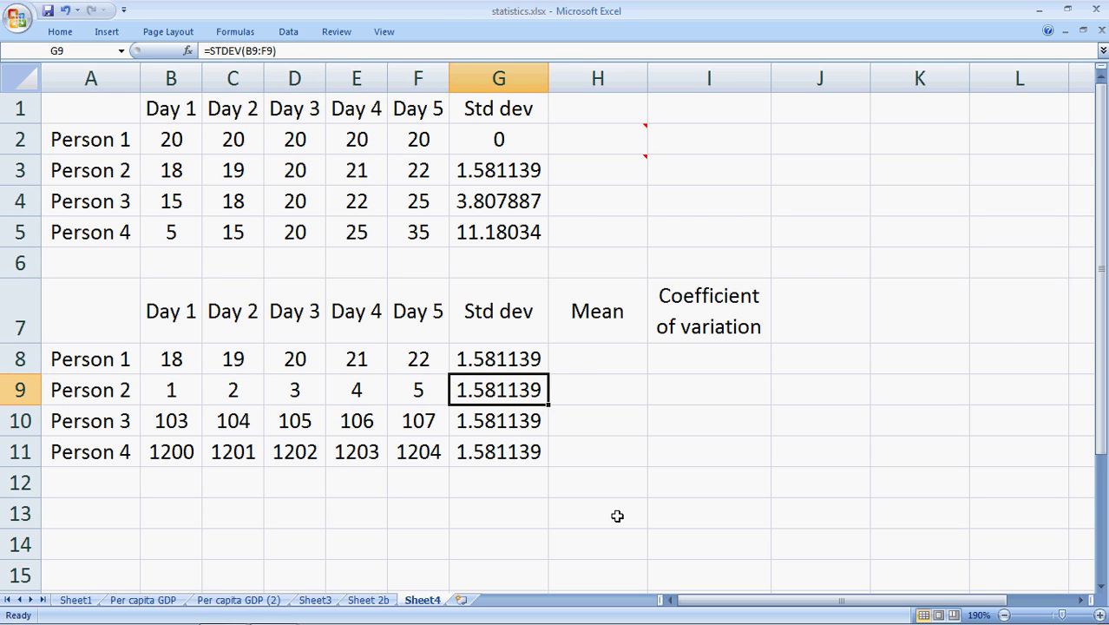
key(Left)
key(Left)
key(Left)
key(Left)
key(Left)
key(Right)
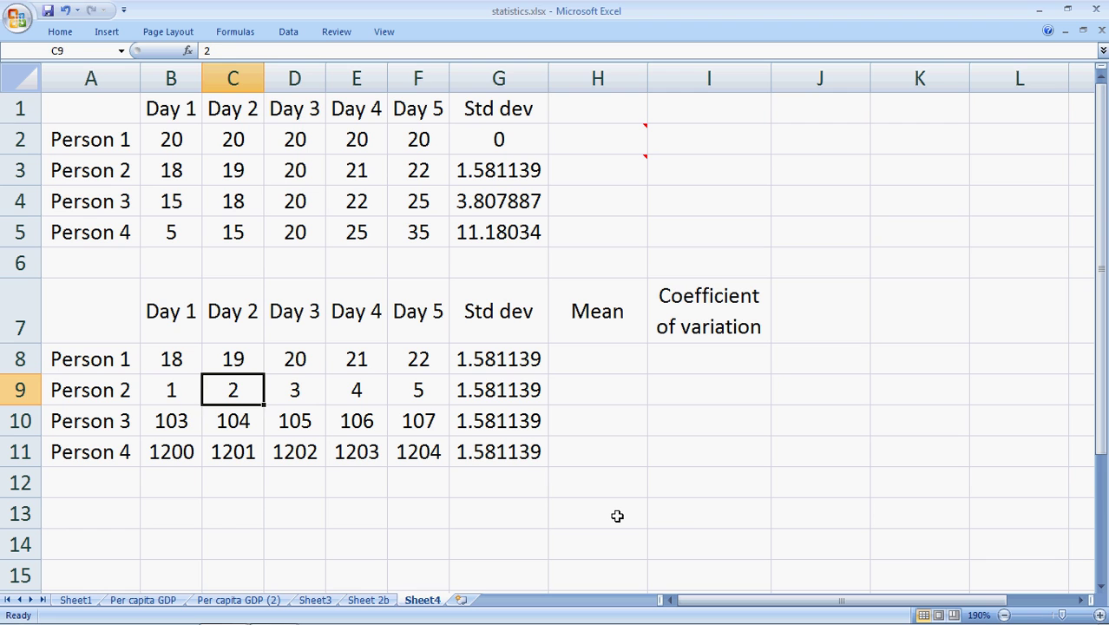
key(Right)
key(Right)
key(Right)
key(Right)
key(Right)
Enter =AVERAGE(B8:F8) in H8 as Person 1's Mean.
key(Up)
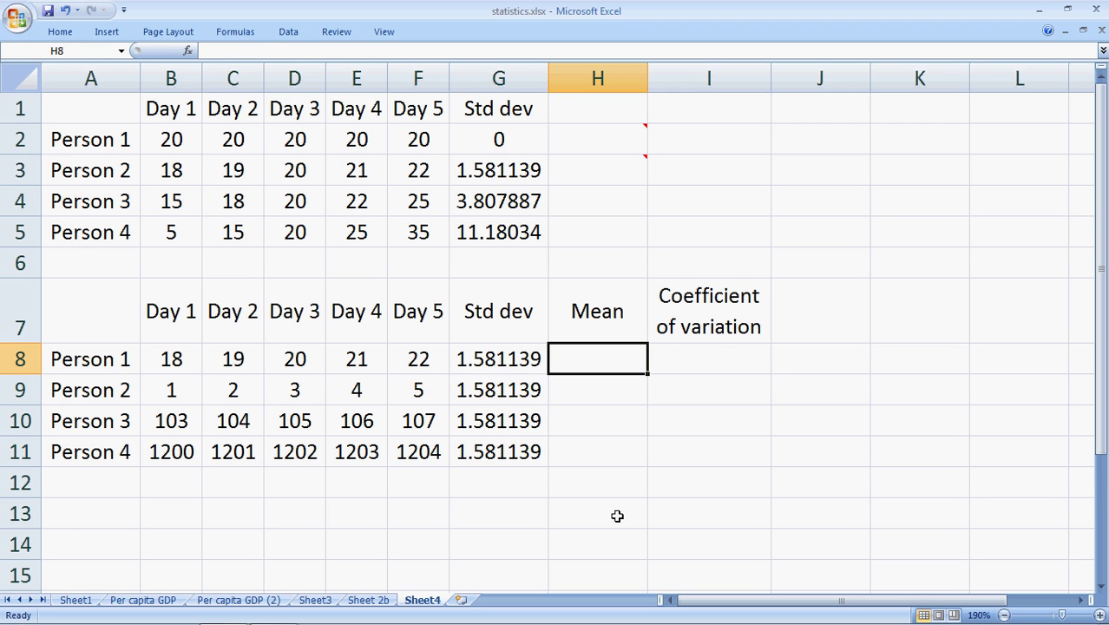
text(=average()
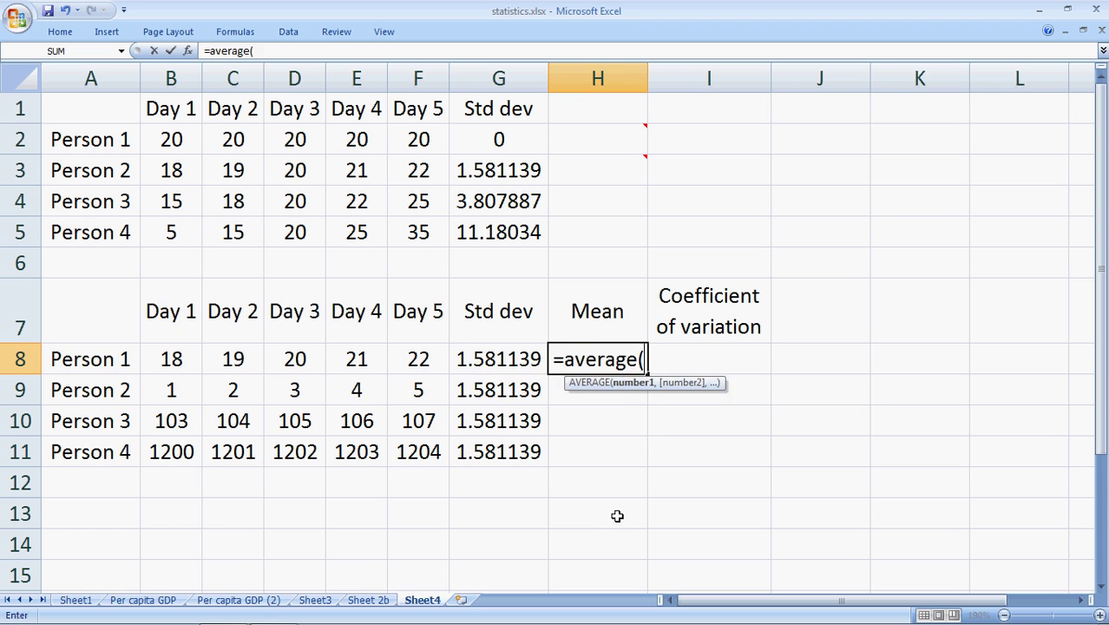
key(Left)
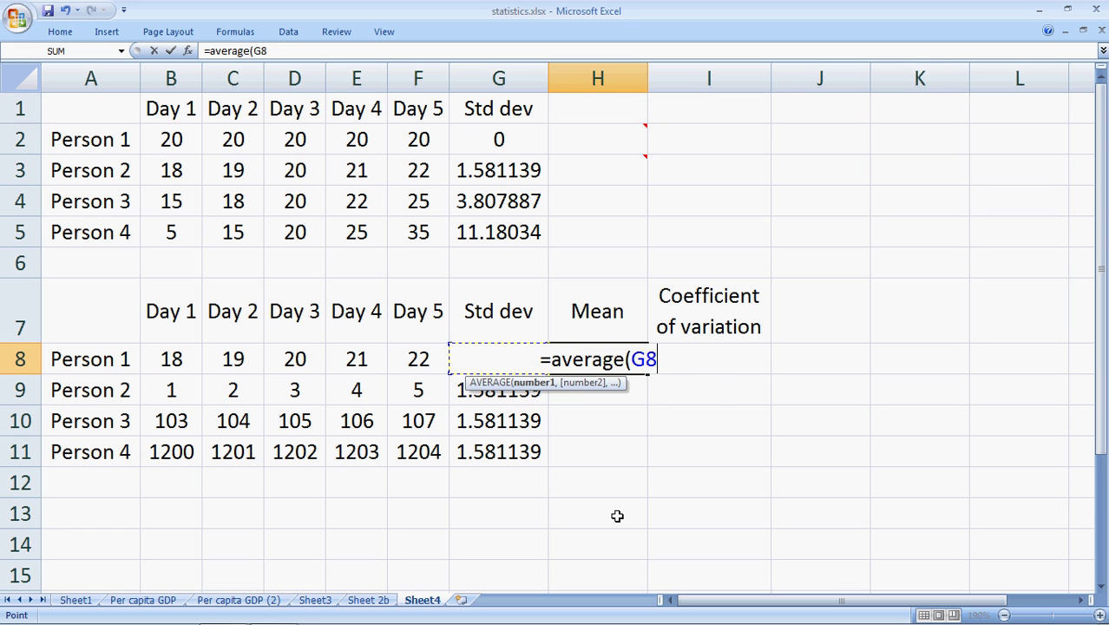
key(Left)
key(shift+Left)
key(shift+Left)
key(shift+Left)
key(shift+Left)
key(Return)
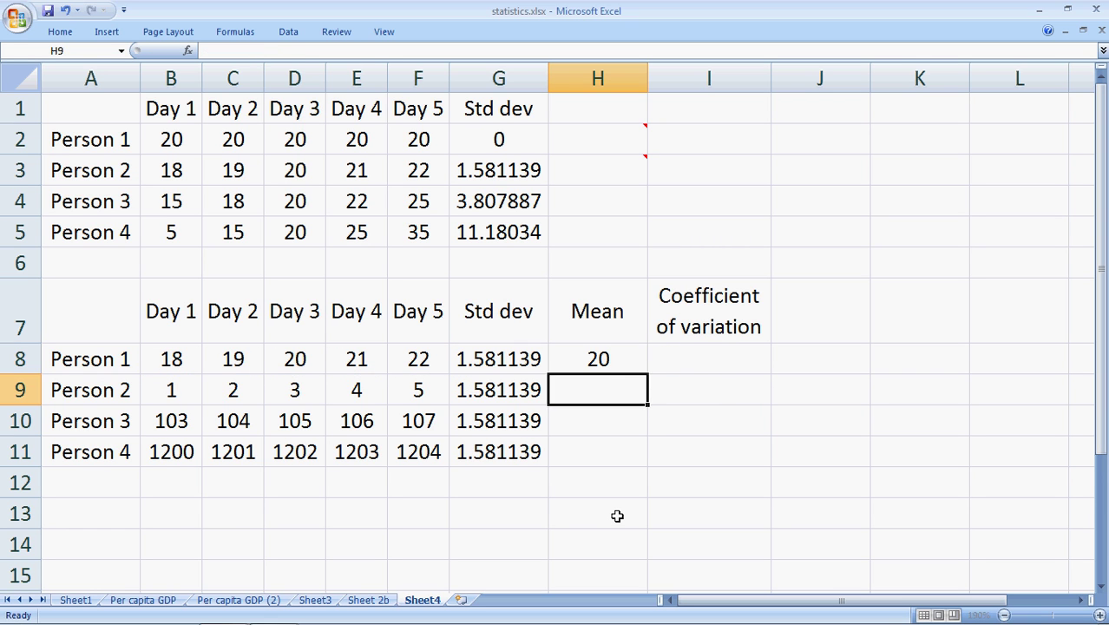
Copy the Mean formula from H8 into H9:H11 for Persons 2–4.
key(Up)
key(ctrl+c)
key(Down)
key(shift+Down)
key(shift+Down)
key(Return)
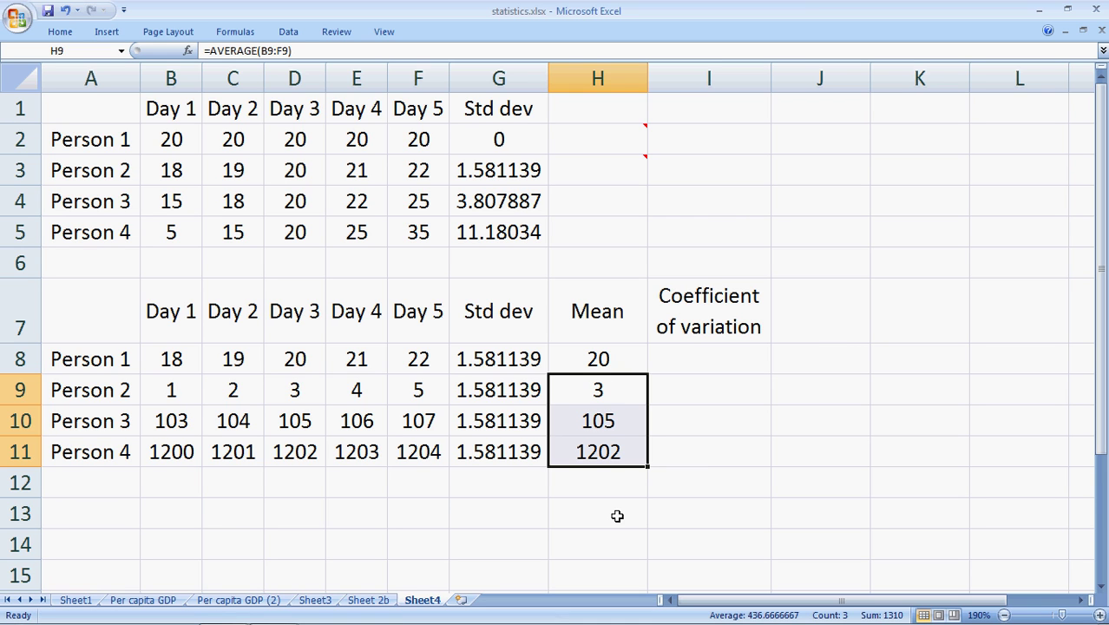
Compare each person's Std dev and Mean formulas in columns G and H.
key(Up)
key(Left)
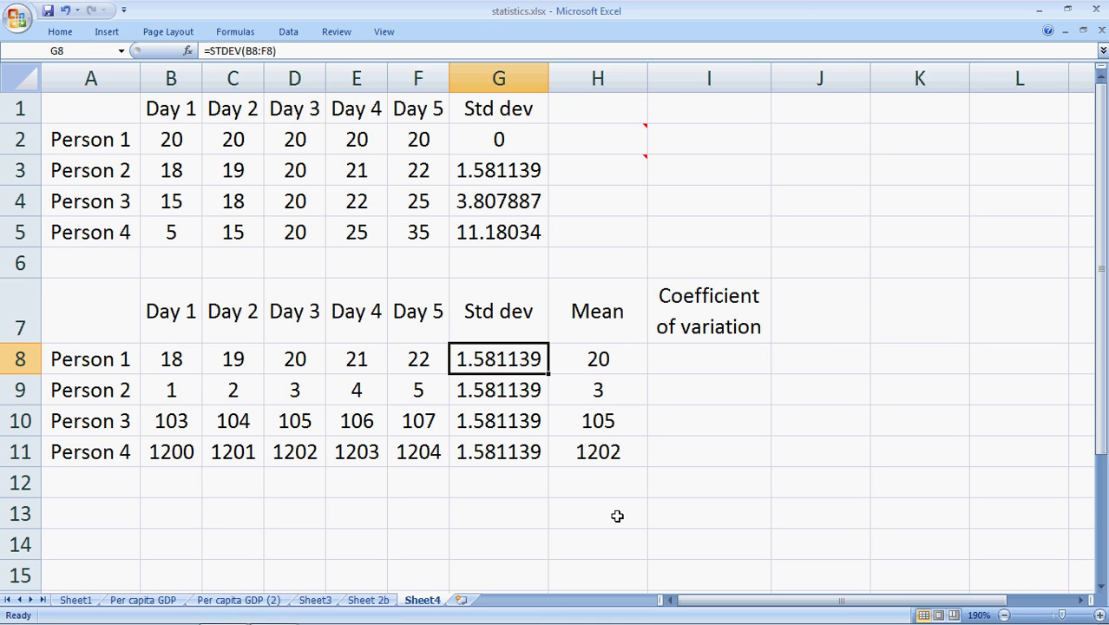
key(Down)
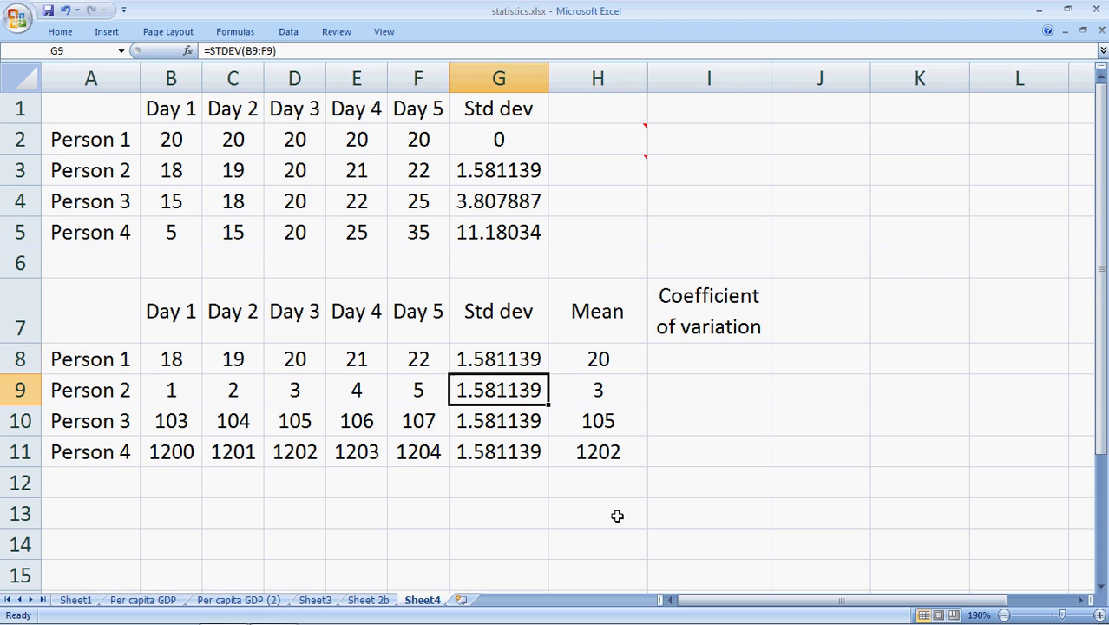
key(Right)
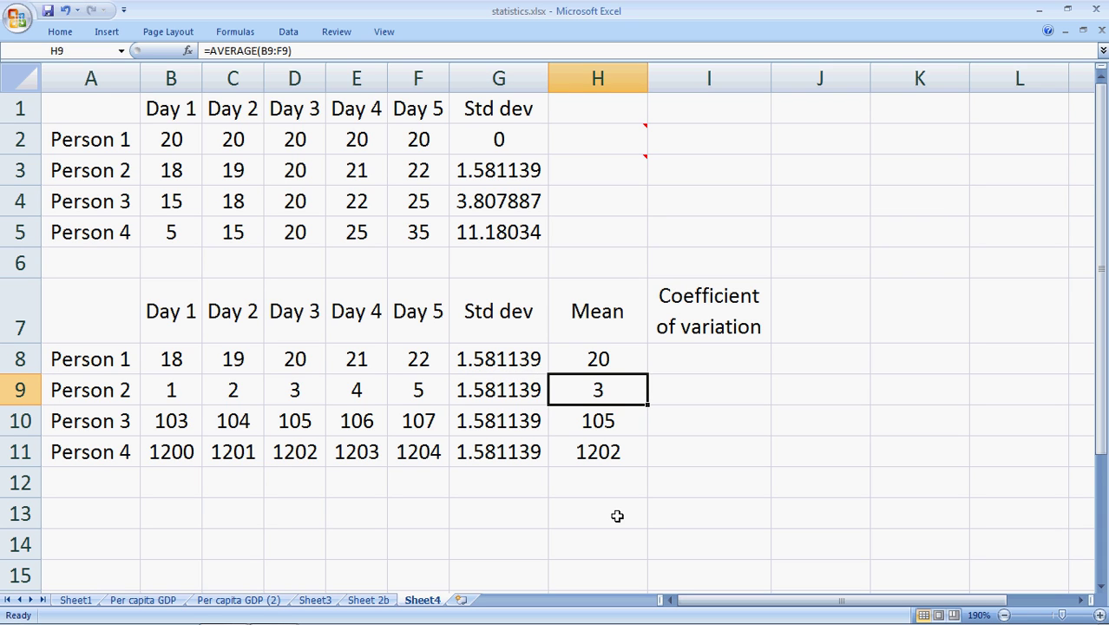
key(Left)
key(Down)
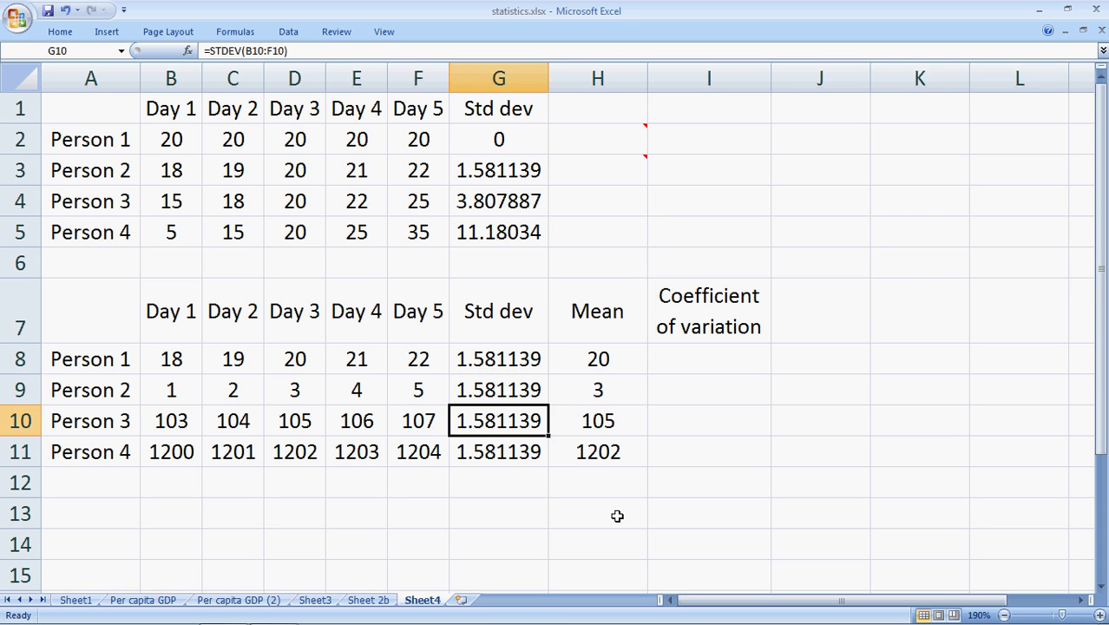
key(Right)
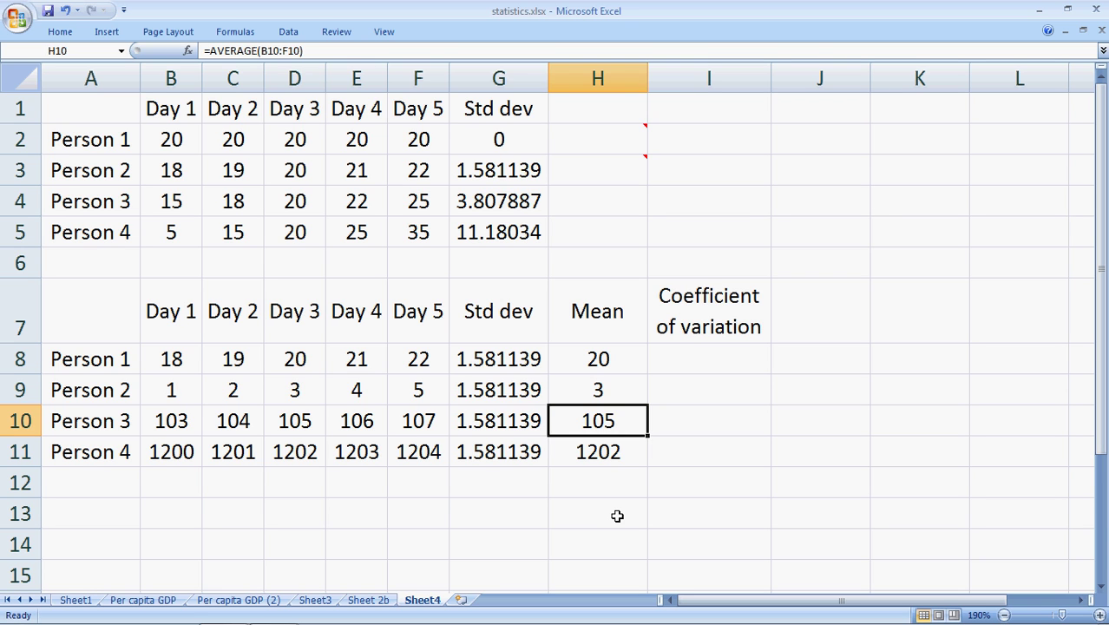
key(Left)
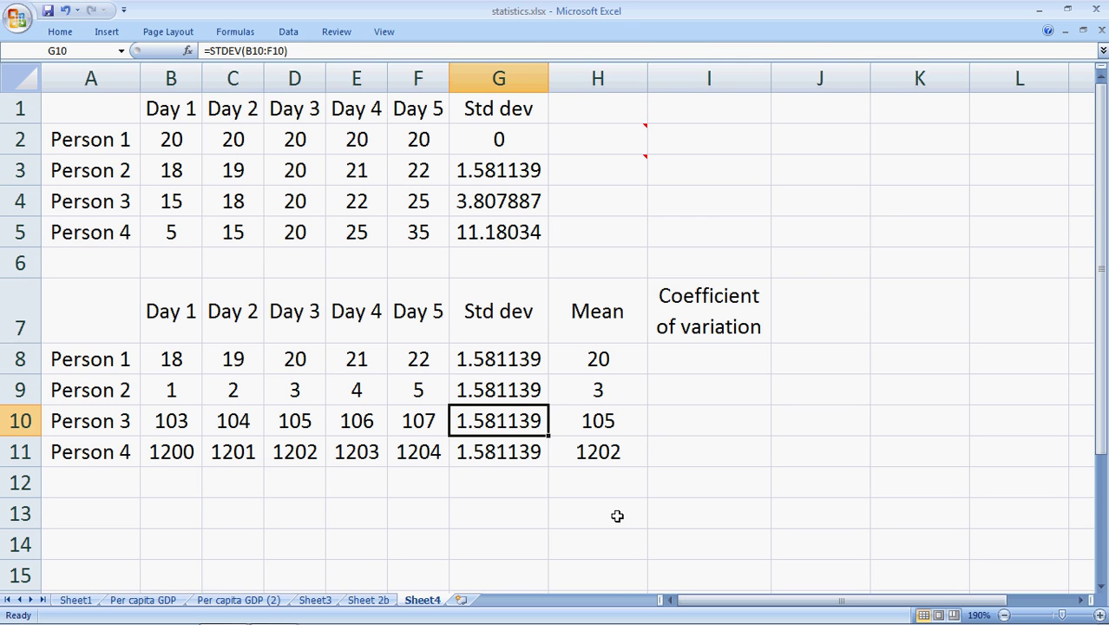
key(Down)
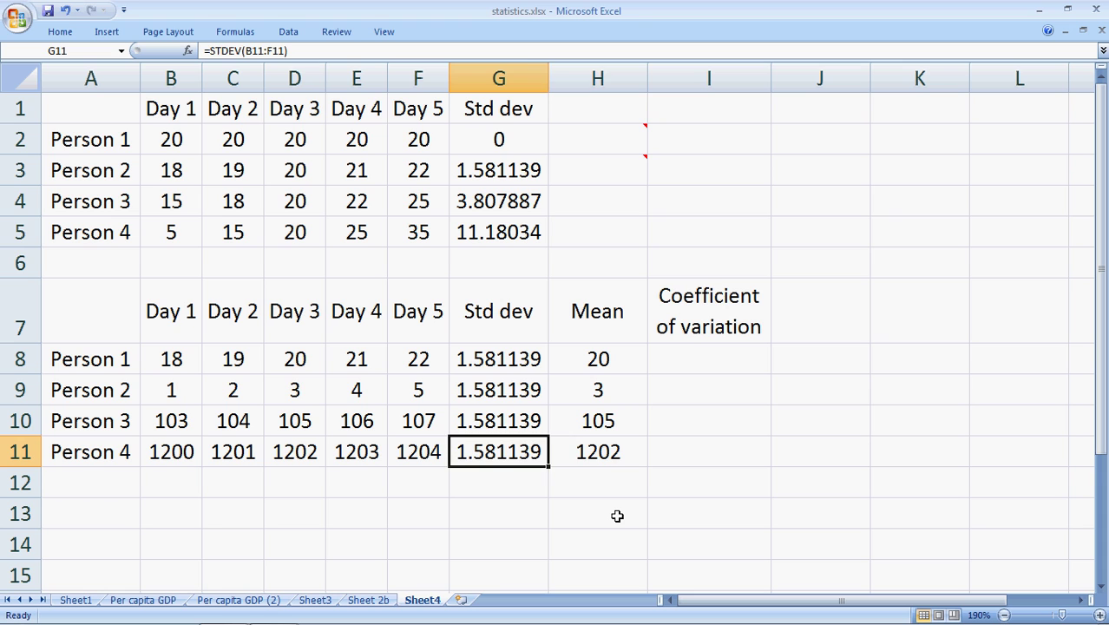
key(Right)
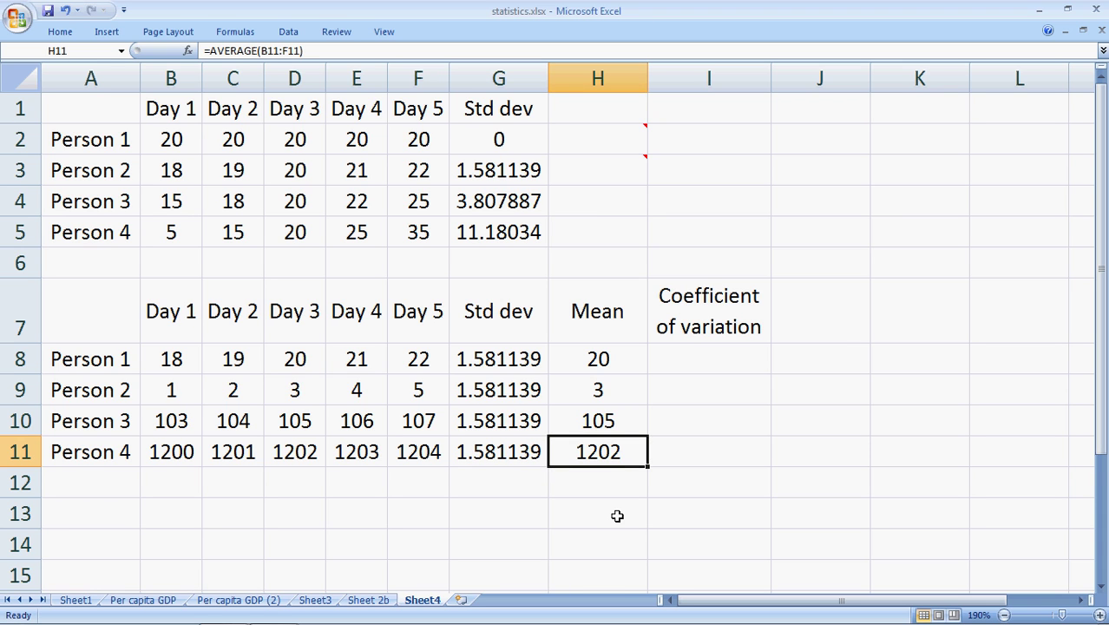
key(Left)
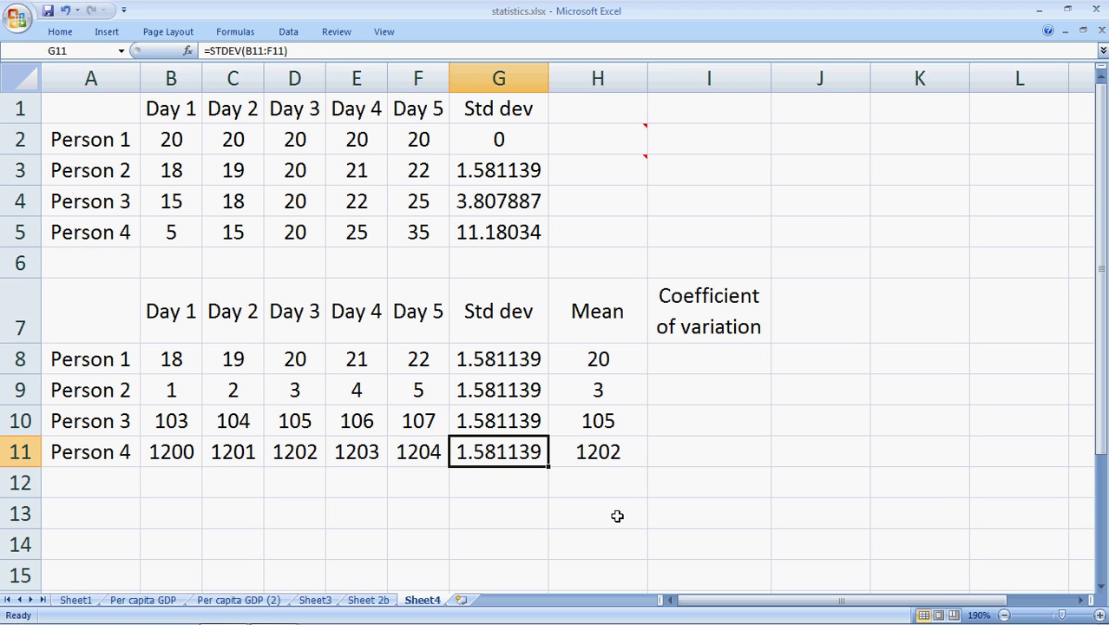
Enter =G8/H8 in I8 as Person 1's coefficient of variation.
key(Up)
key(Right)
key(Up)
key(Up)
key(Up)
key(Right)
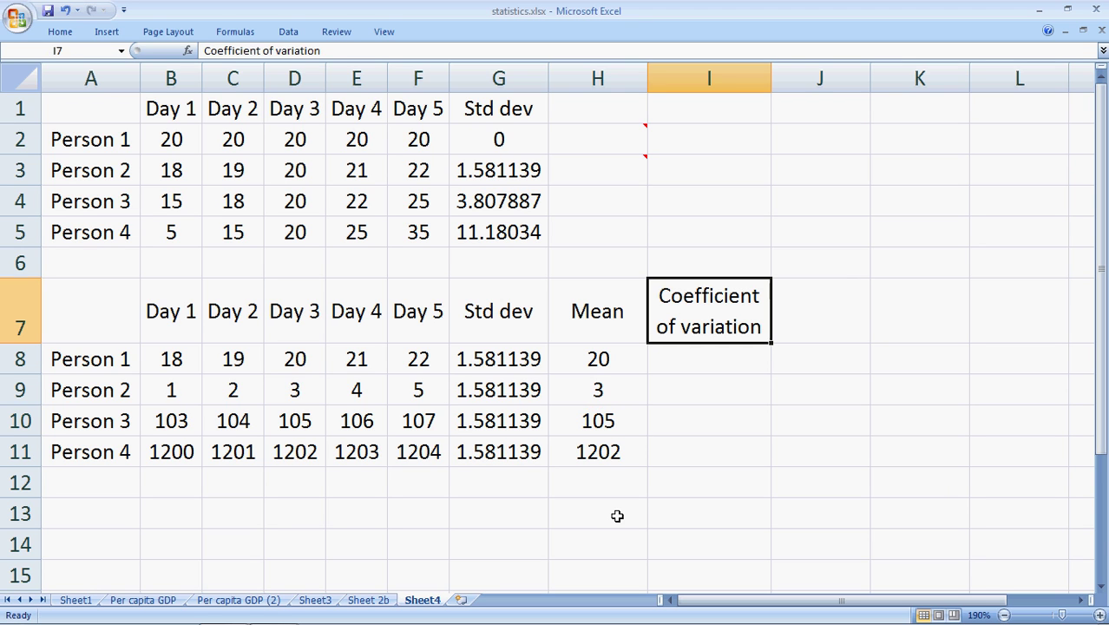
key(Down)
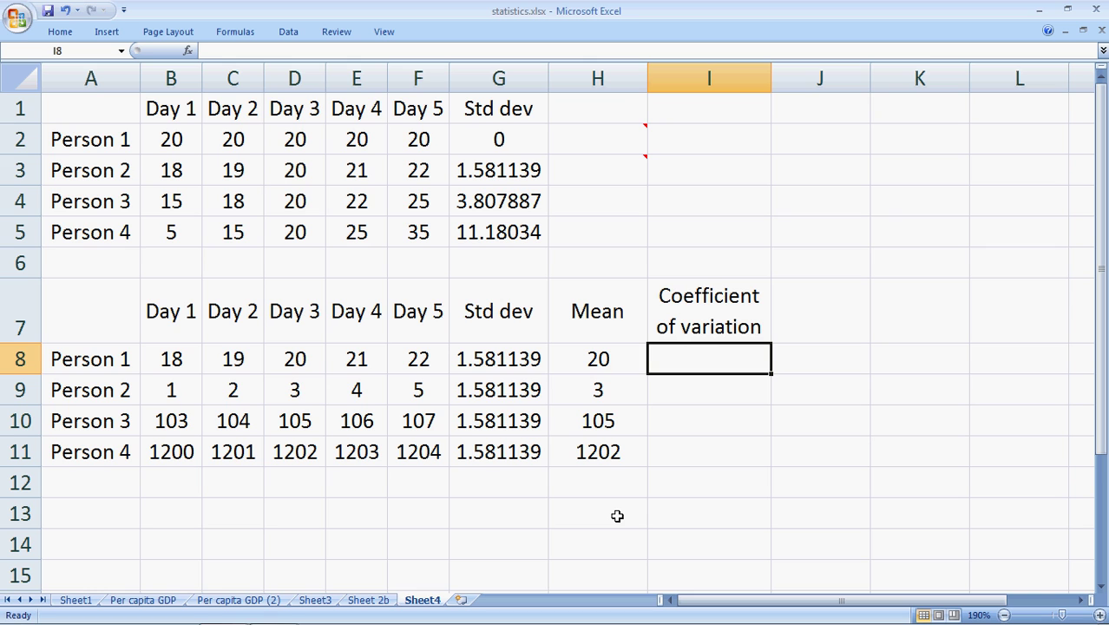
text(=)
key(Left)
key(Left)
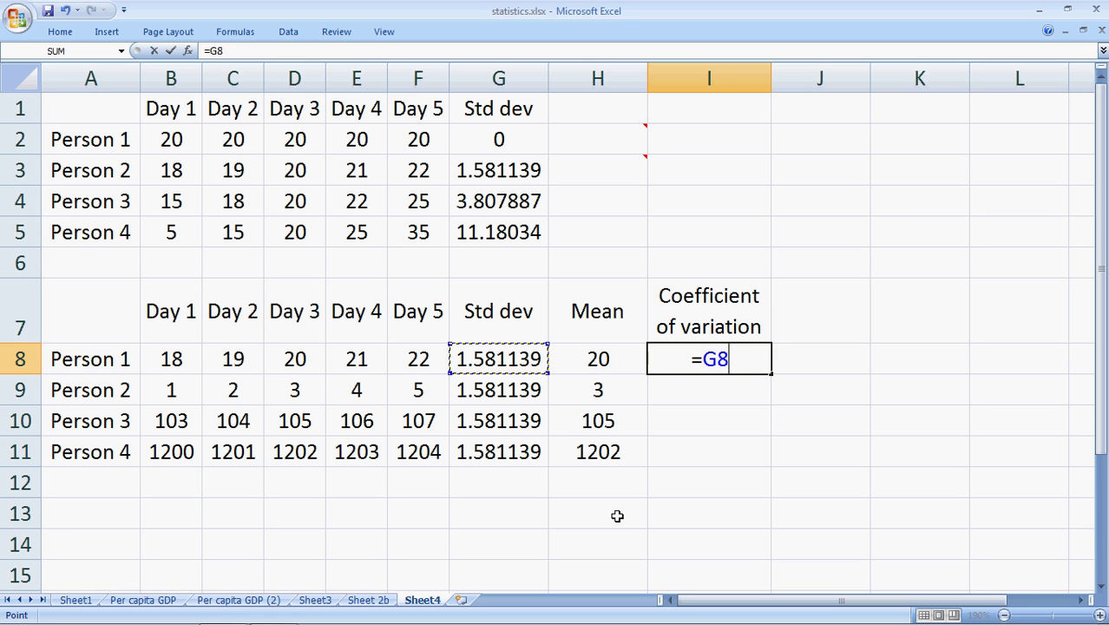
text(/)
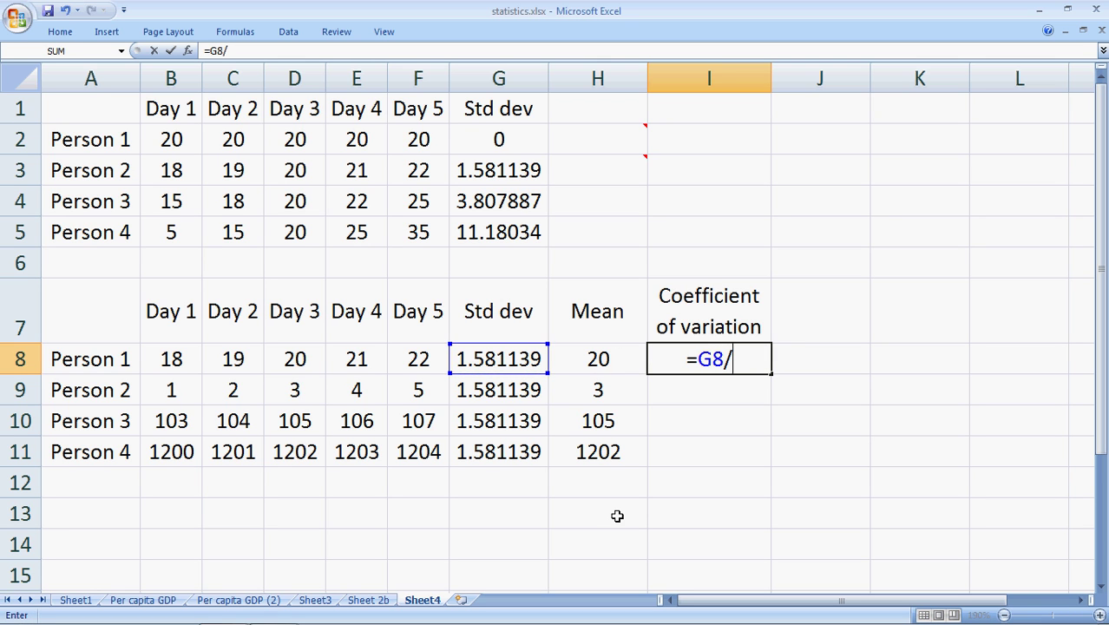
key(Left)
key(Return)
Copy the coefficient formula from I8 into I9:I11 for Persons 2–4.
key(Up)
key(ctrl+c)
key(Down)
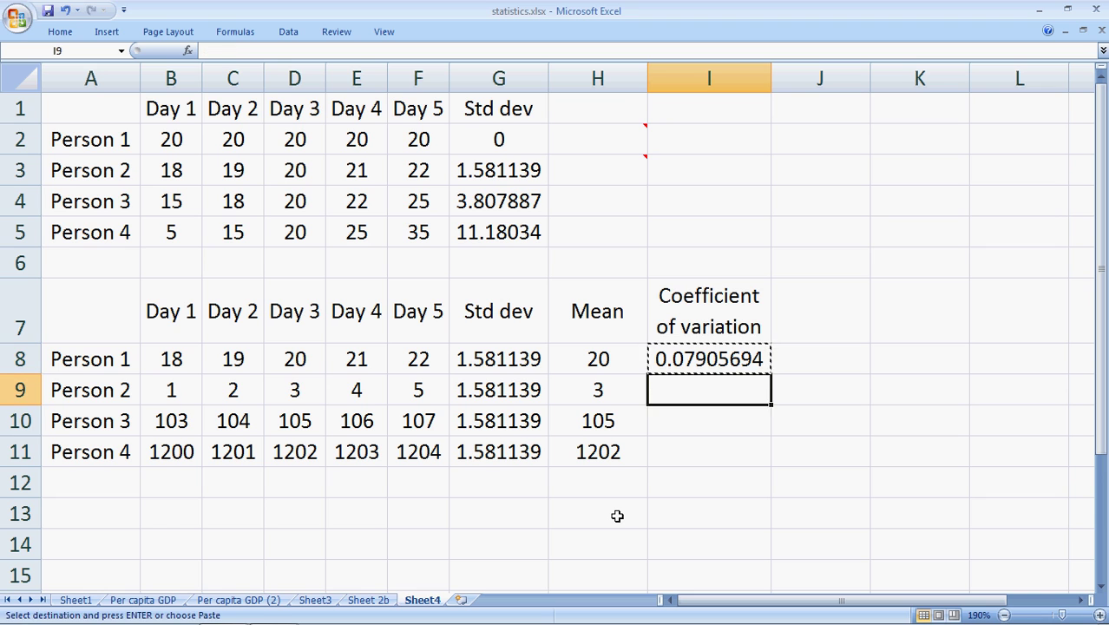
key(shift+Down)
key(shift+Down)
key(Return)
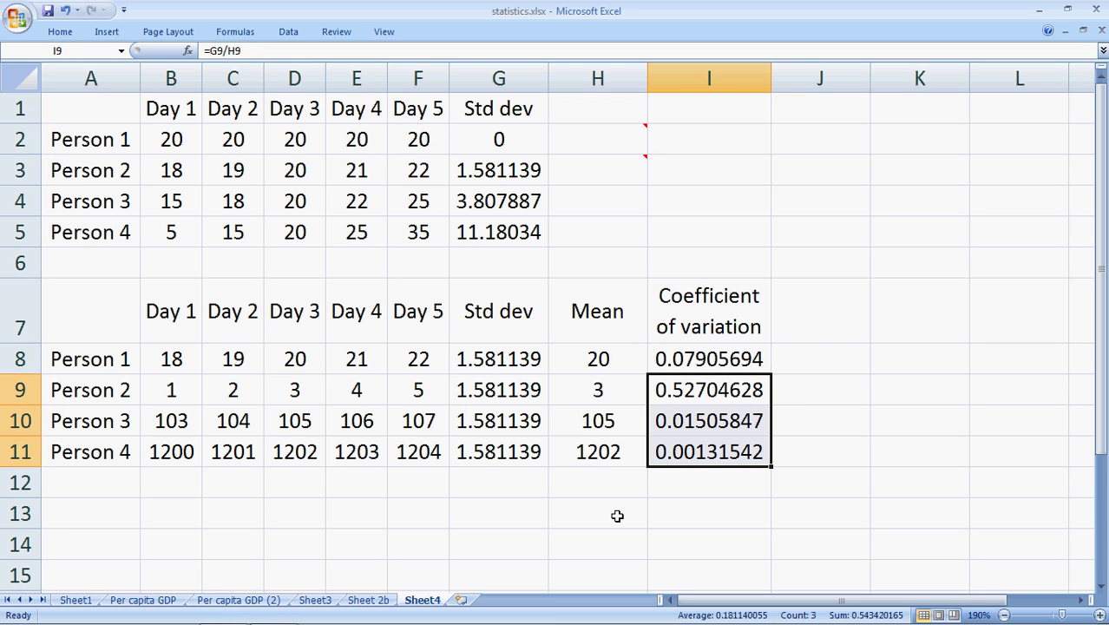
key(Up)
key(Down)
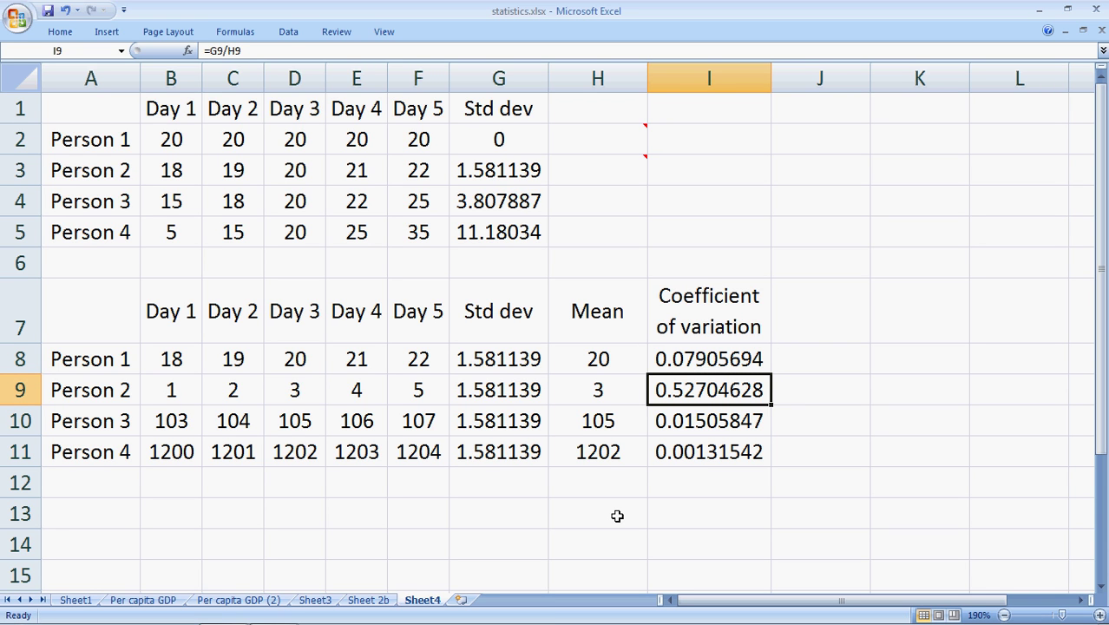
key(Left)
key(Left)
key(Right)
key(Right)
key(Down)
key(Down)
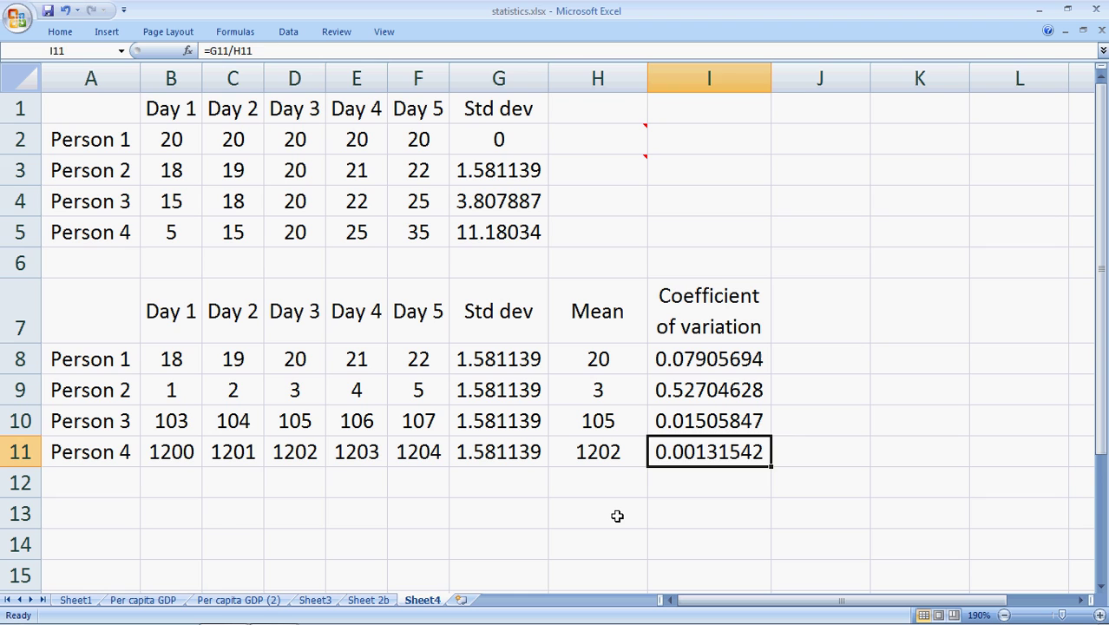
key(Left)
key(Left)
key(Left)
key(Left)
key(Left)
key(Left)
key(Left)
key(Right)
key(Right)
key(Right)
key(Right)
key(Right)
key(Right)
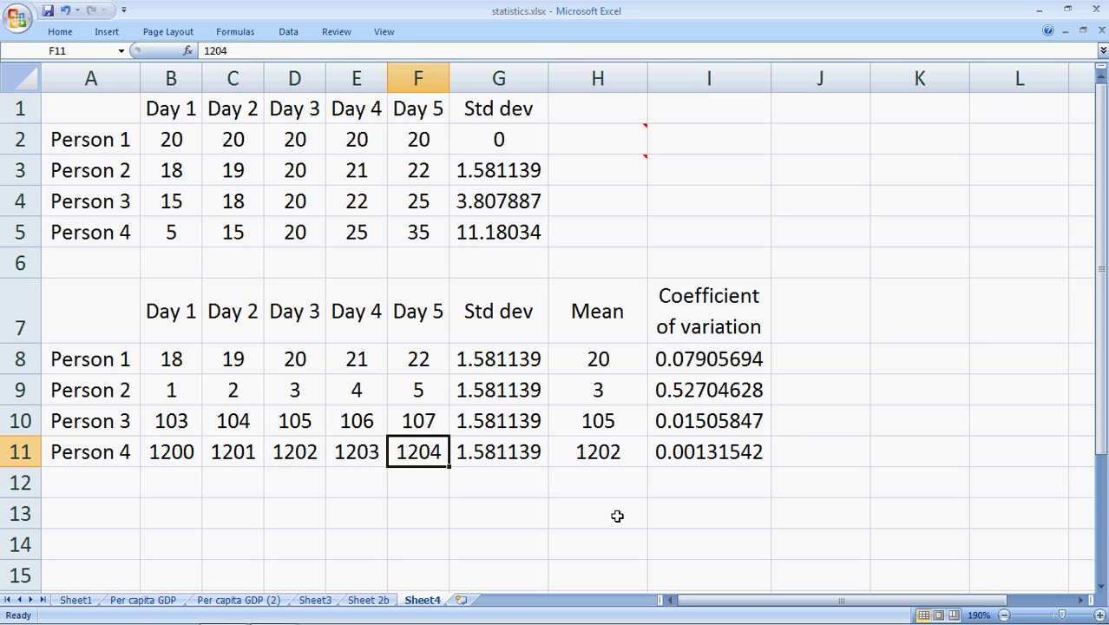
key(Right)
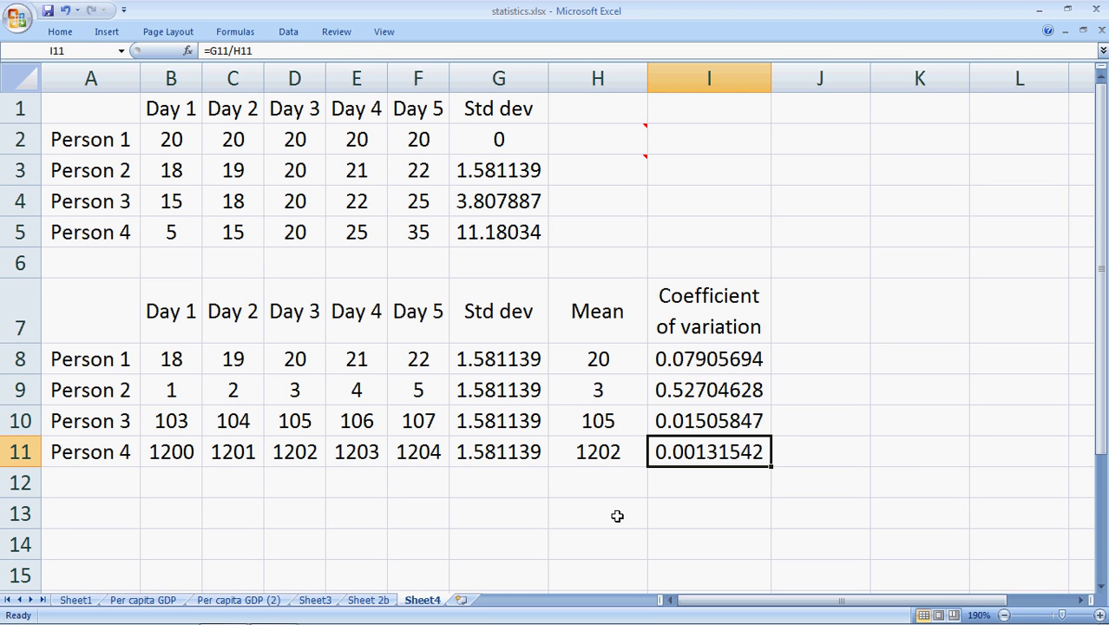